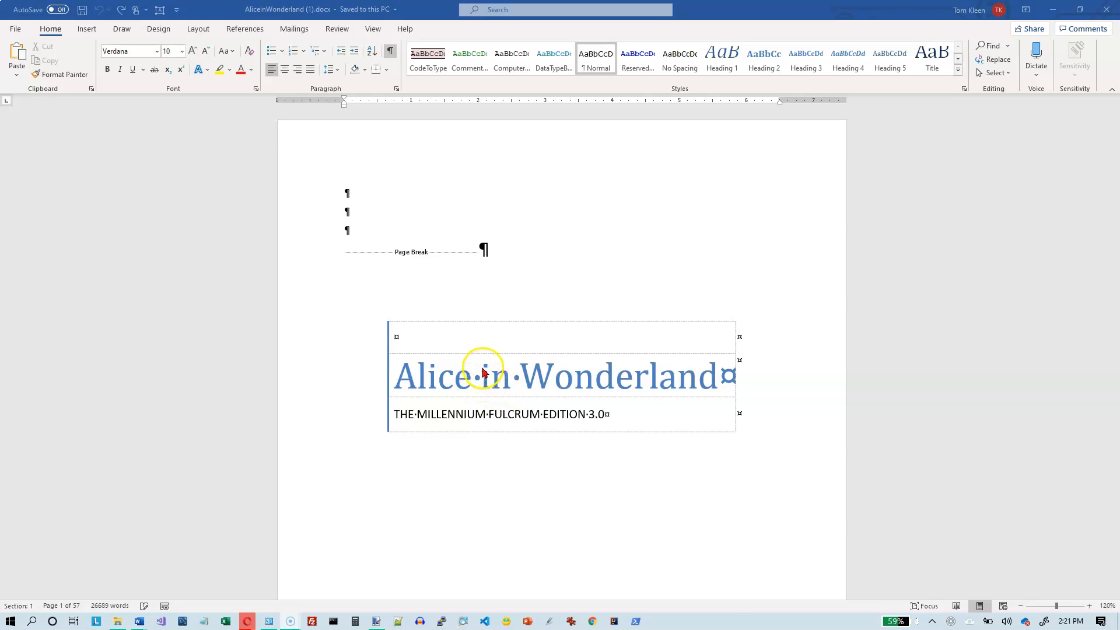
# Step: Place the cursor before the Chapter I heading and open the page border settings
pyautogui.scroll(-10, 483, 371)
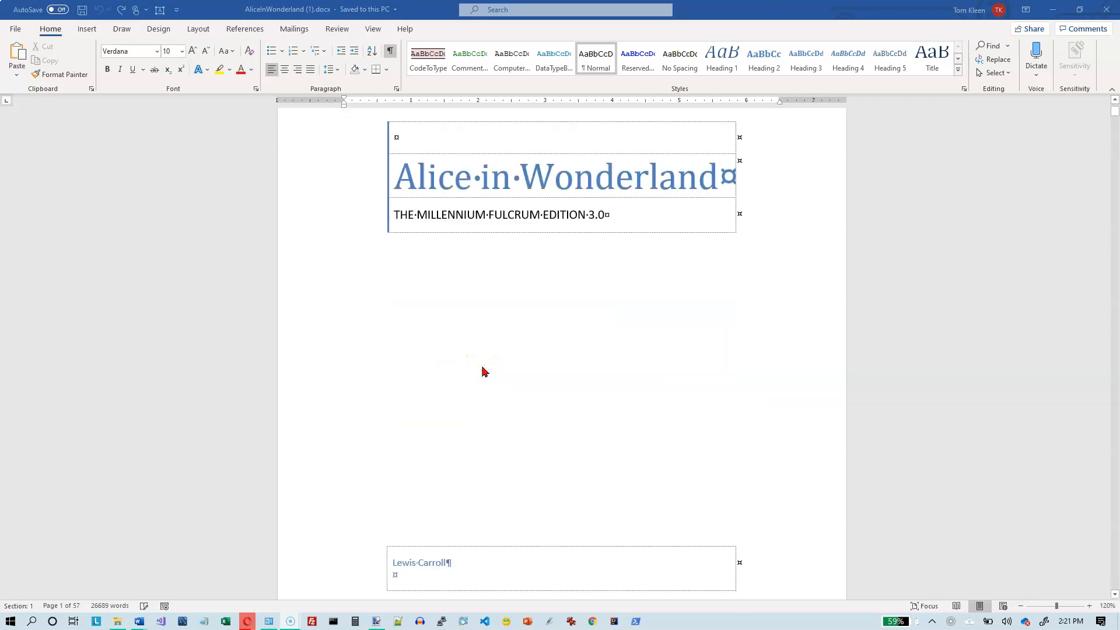
pyautogui.scroll(-5, 482, 371)
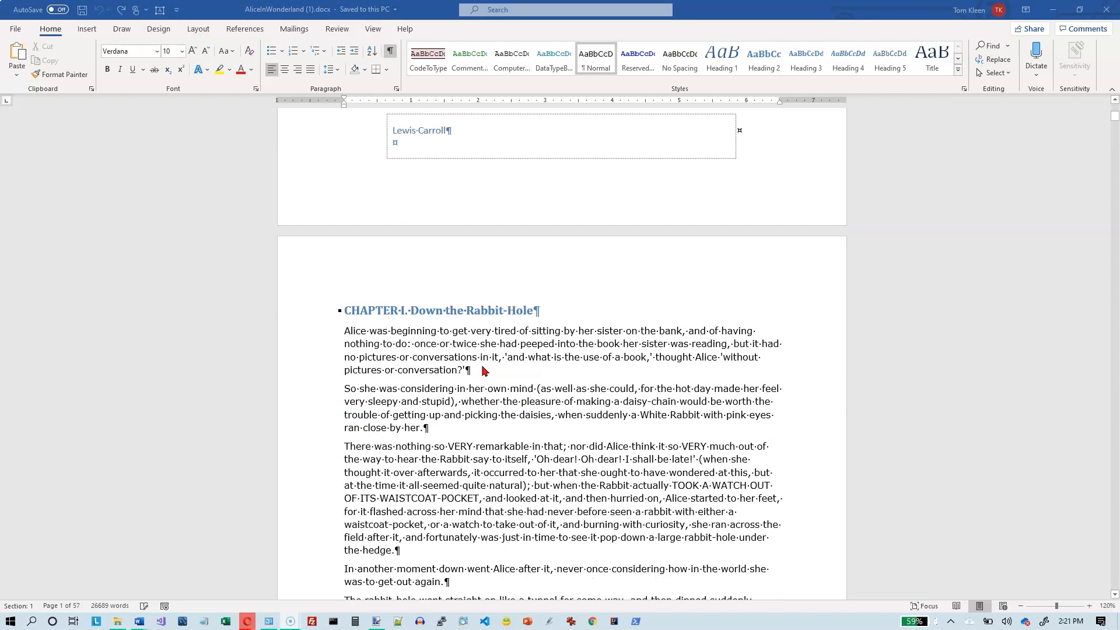
pyautogui.click(345, 310)
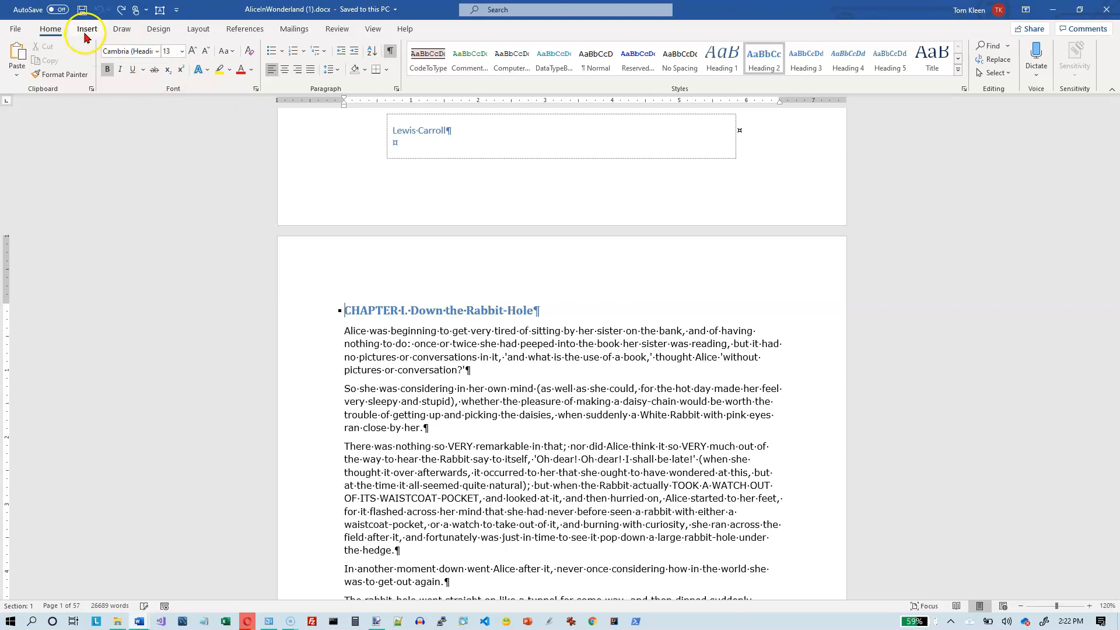
pyautogui.click(166, 36)
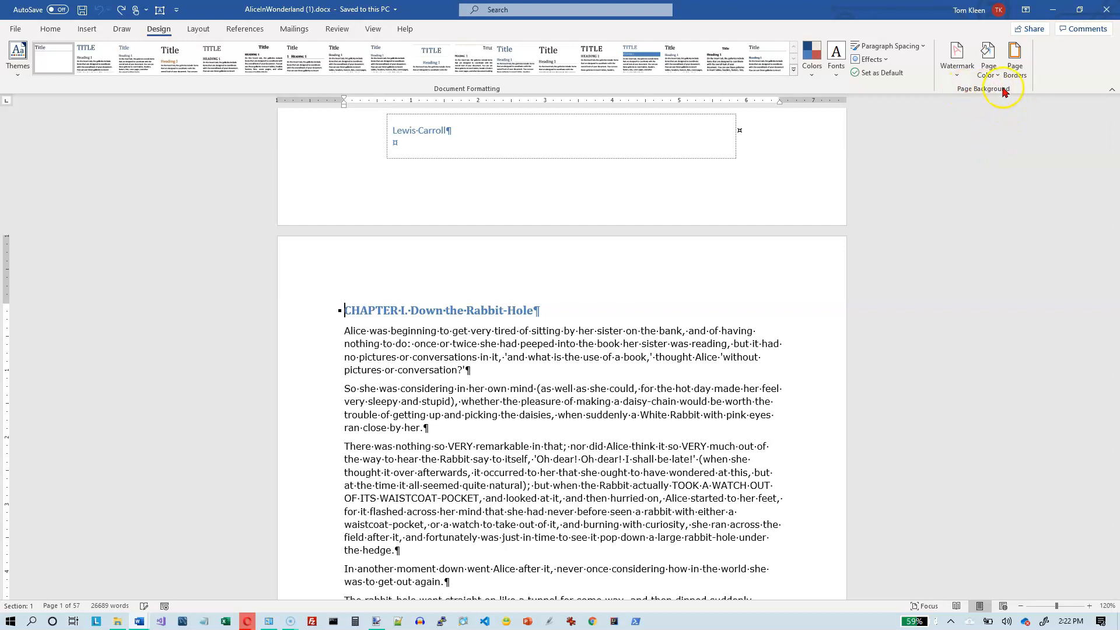
pyautogui.click(1016, 55)
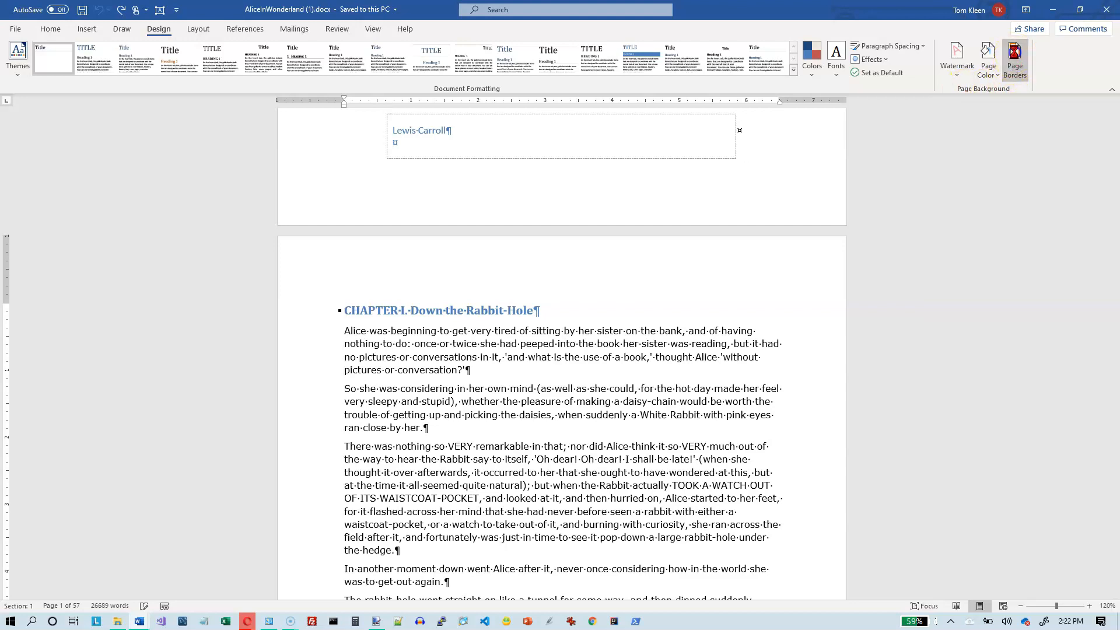
pyautogui.moveTo(150, 114)
pyautogui.mouseDown()
pyautogui.moveTo(213, 117)
pyautogui.moveTo(327, 174)
pyautogui.moveTo(404, 196)
pyautogui.mouseUp()
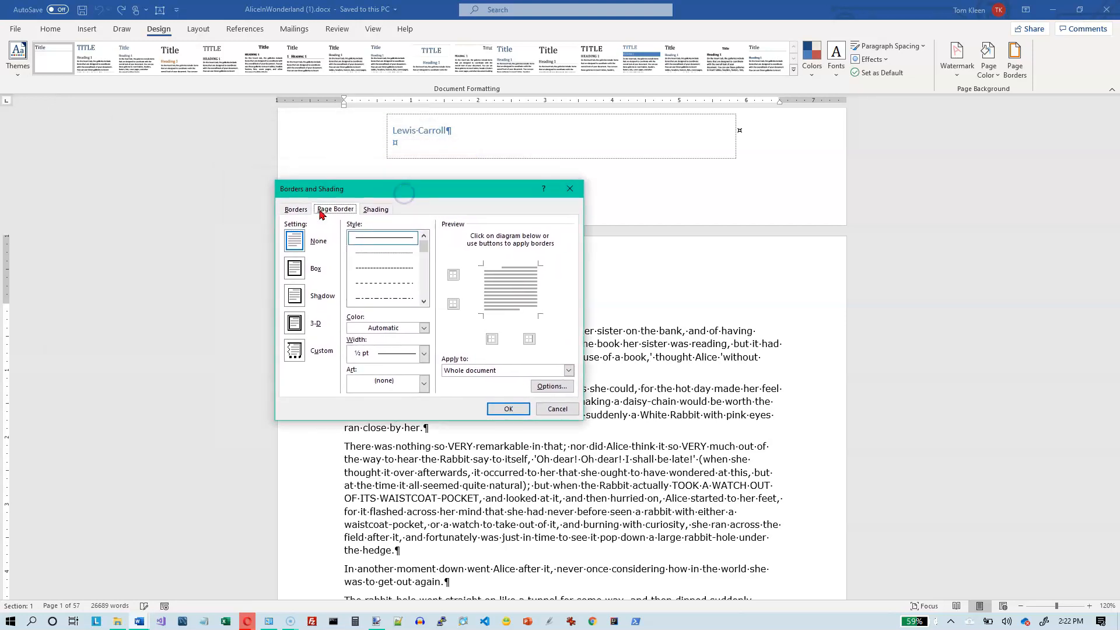
# Step: Look over the paragraph border and shading settings, and return to the page border settings
pyautogui.click(296, 210)
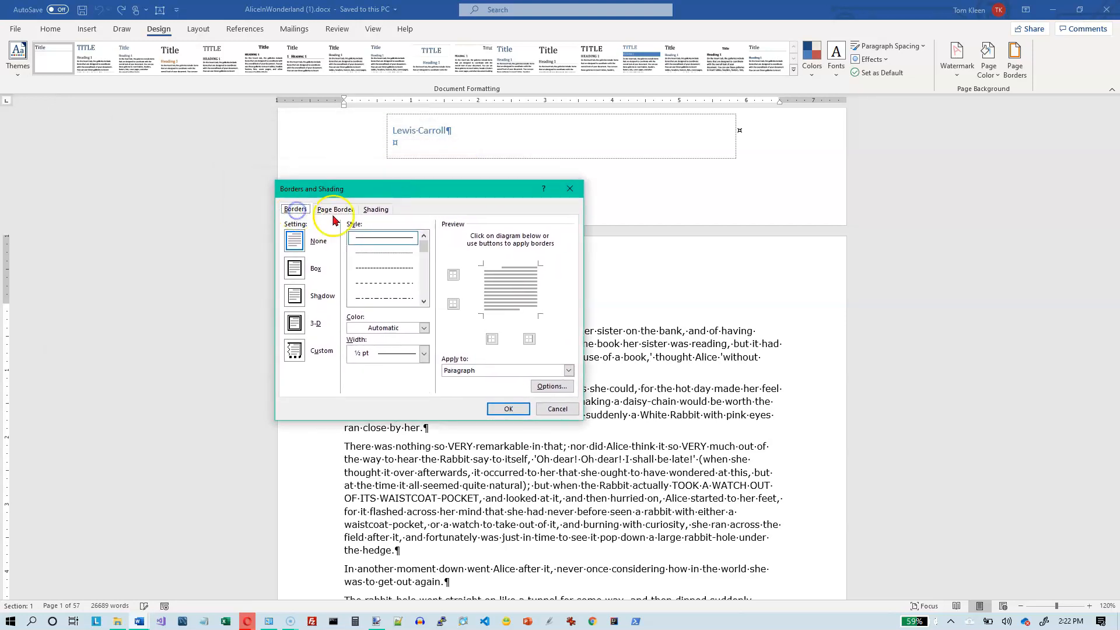
pyautogui.click(378, 211)
pyautogui.click(344, 212)
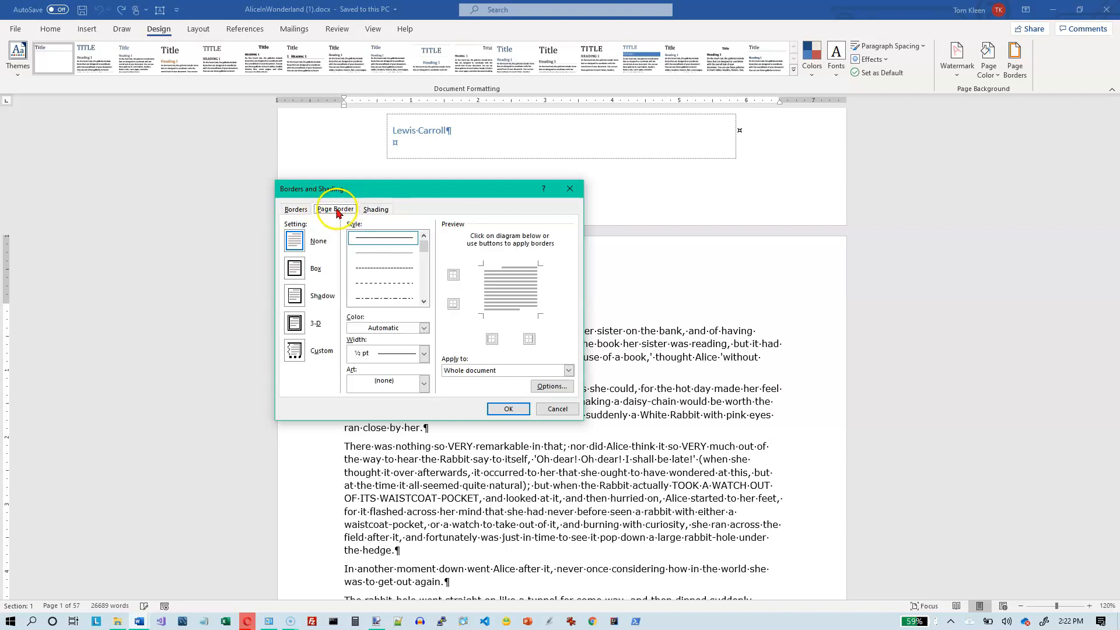
pyautogui.click(296, 209)
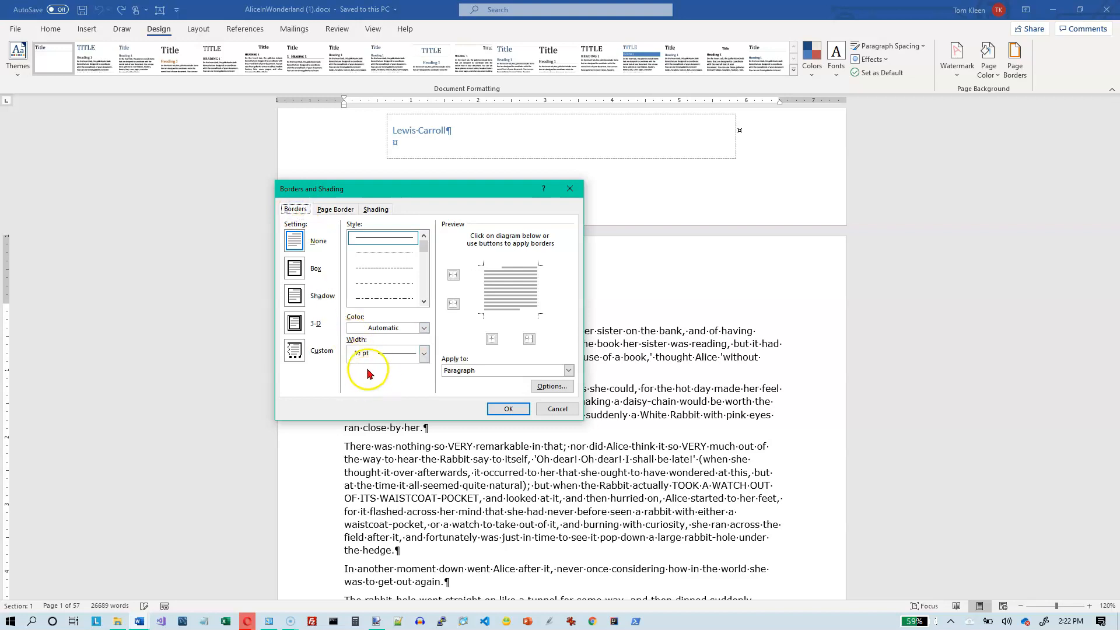
pyautogui.click(341, 211)
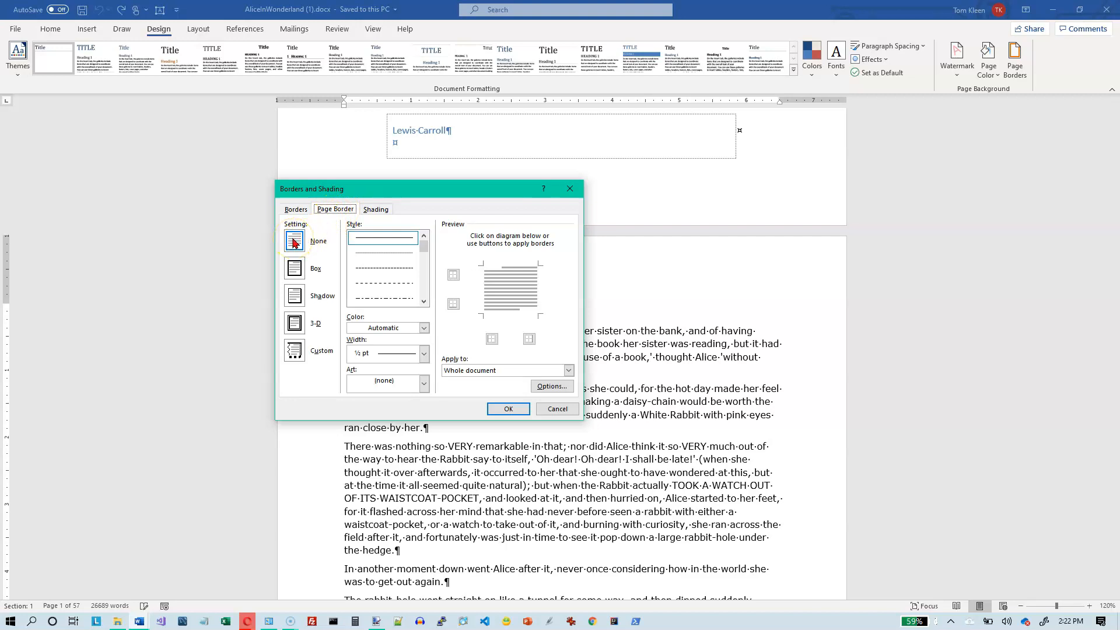
# Step: Preview the Box, Shadow and 3-D page border settings, and choose Box
pyautogui.click(297, 269)
pyautogui.click(296, 297)
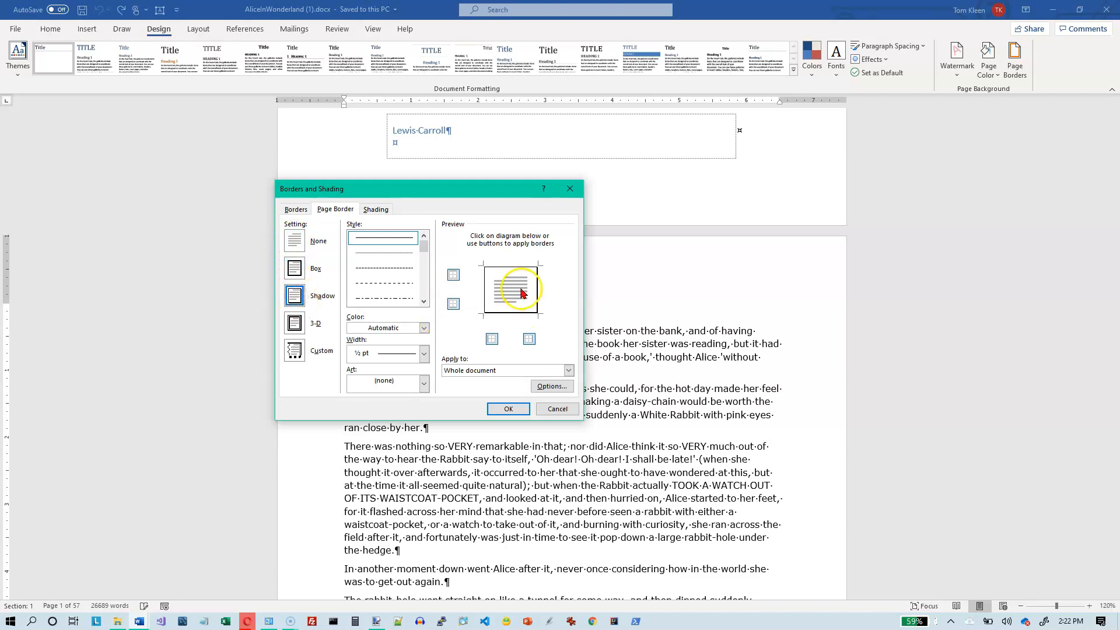
pyautogui.click(296, 324)
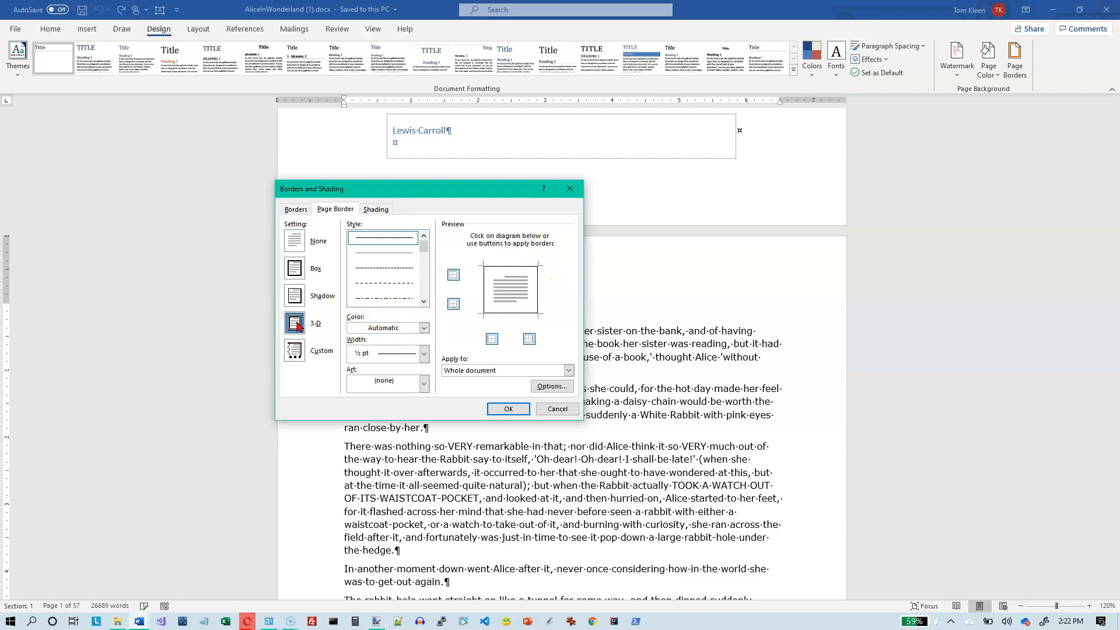
pyautogui.click(297, 269)
pyautogui.click(301, 269)
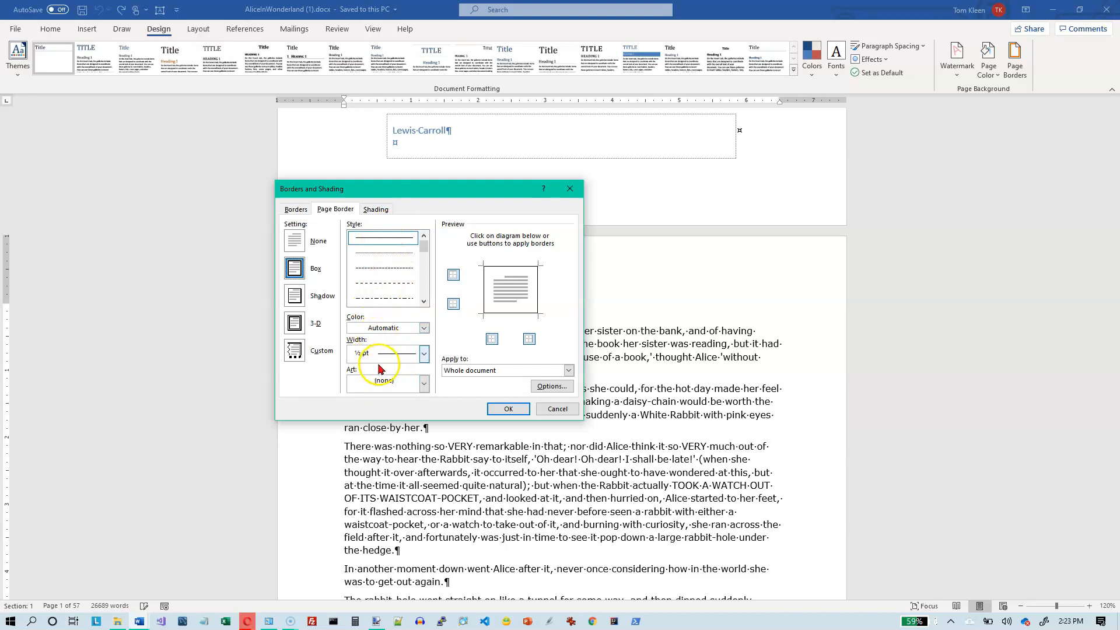
# Step: Choose the 3 pt thin-thick-thin line style for the page border
pyautogui.click(388, 253)
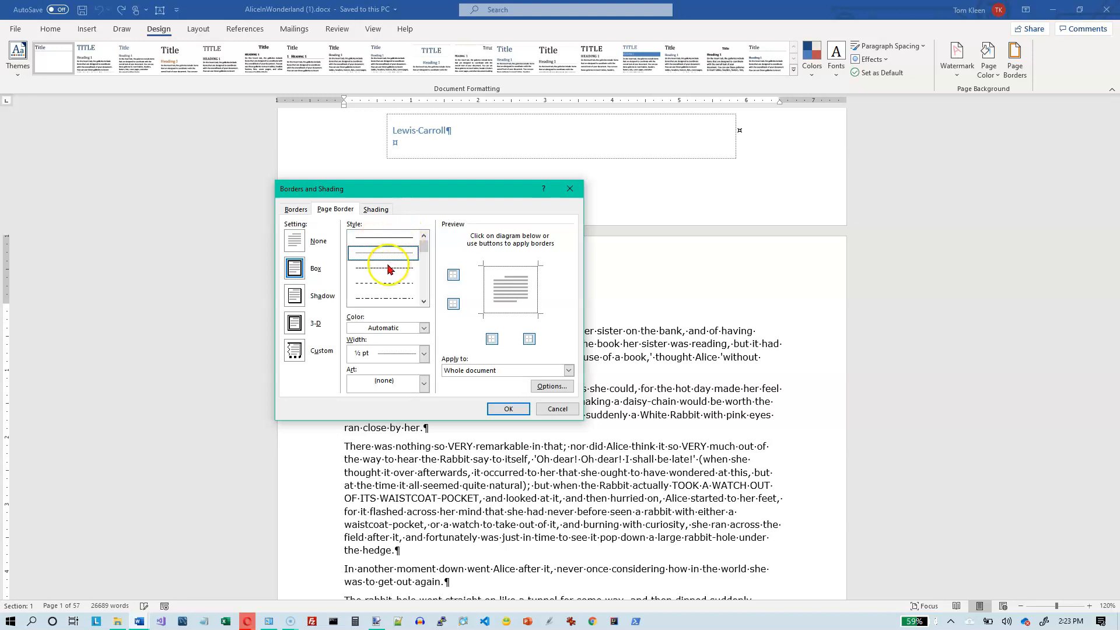
pyautogui.click(424, 287)
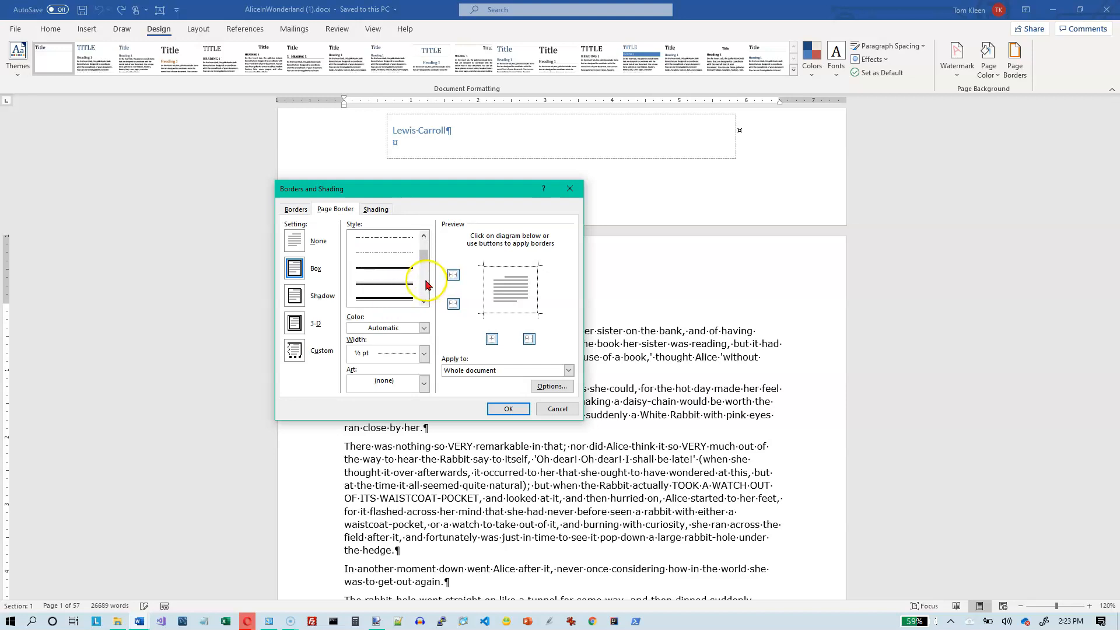
pyautogui.click(425, 284)
pyautogui.click(403, 283)
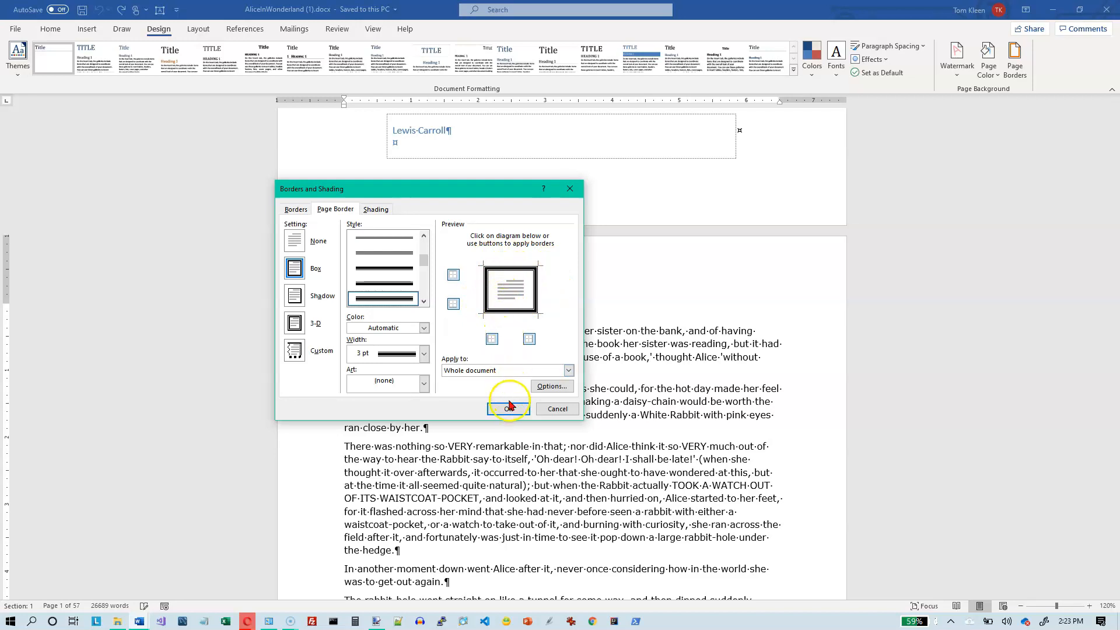
# Step: Set the page border's color to standard red and its width to 2 ¼ pt
pyautogui.click(424, 328)
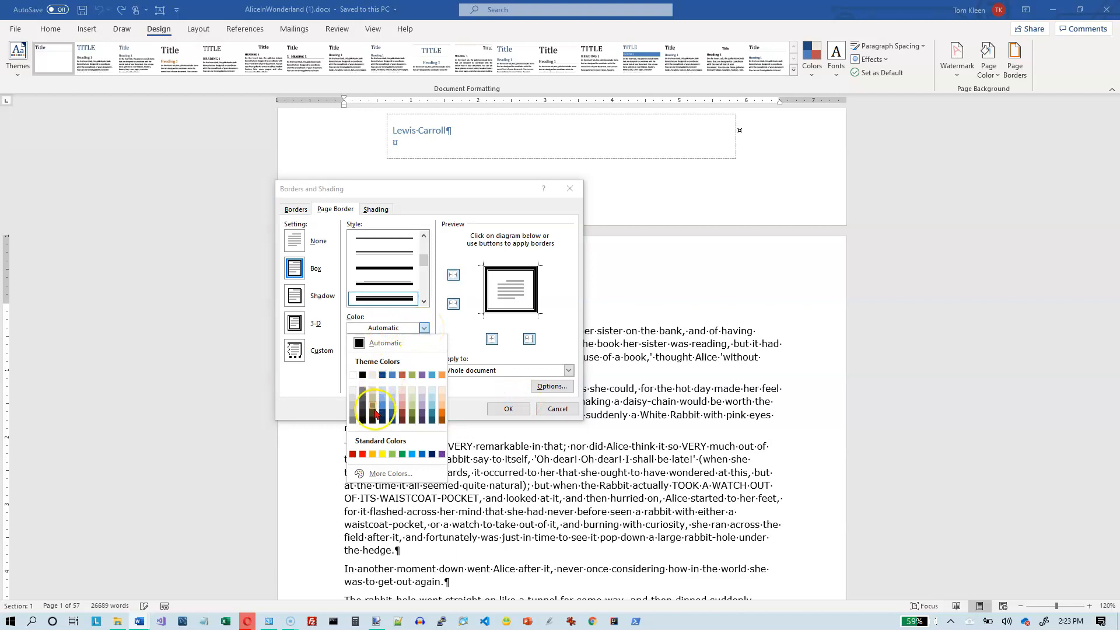
pyautogui.click(362, 454)
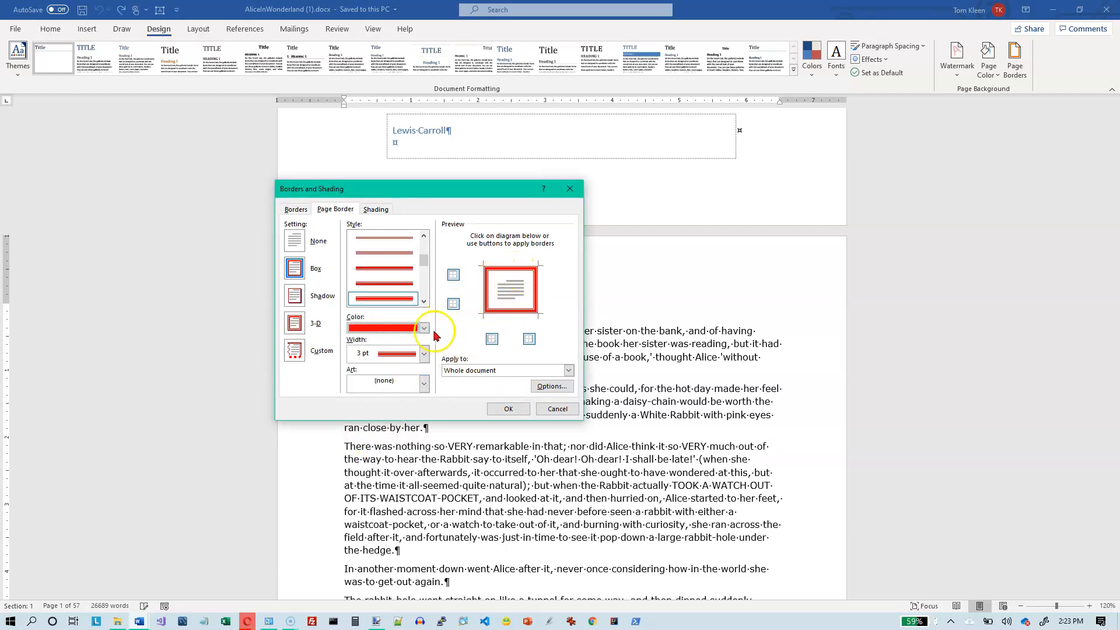
pyautogui.click(424, 353)
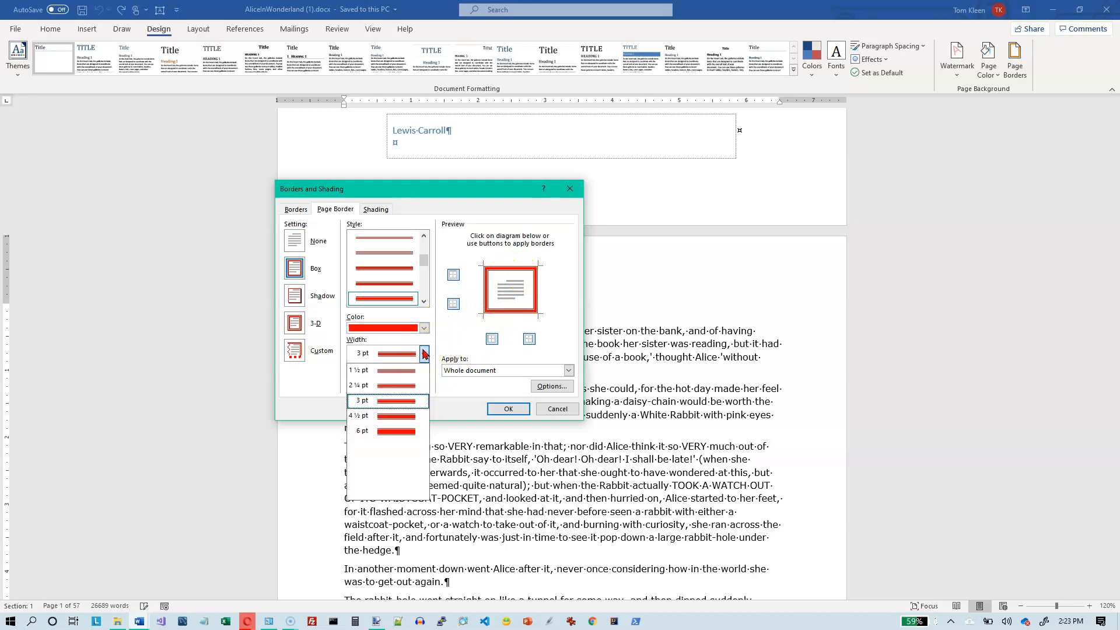
pyautogui.click(401, 387)
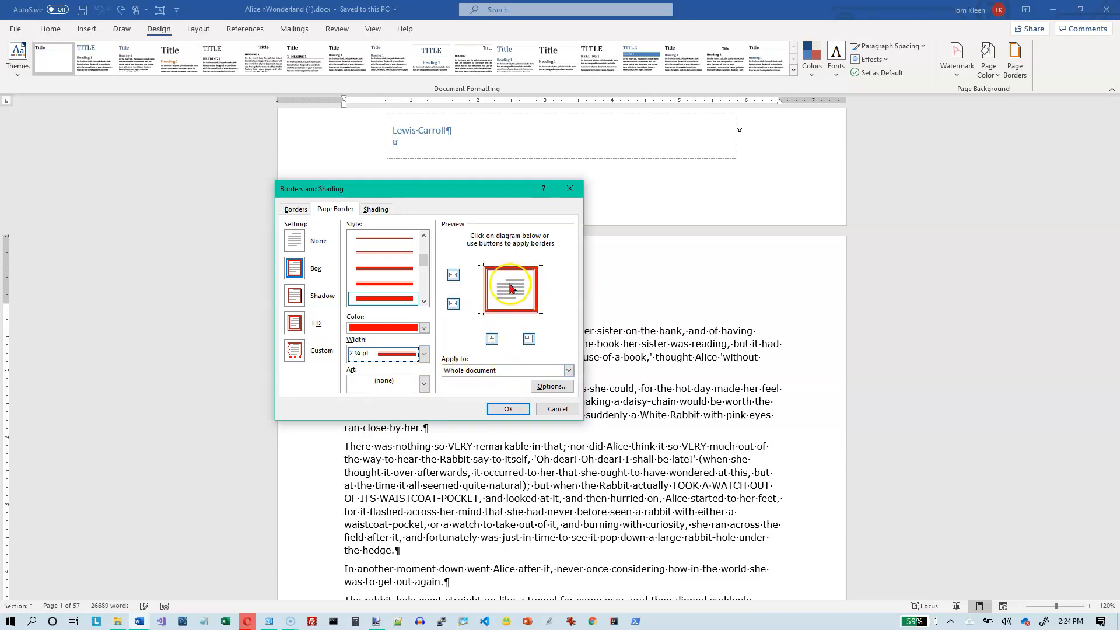
# Step: Apply the page border to "This section - All except first page" and confirm the border settings
pyautogui.click(482, 371)
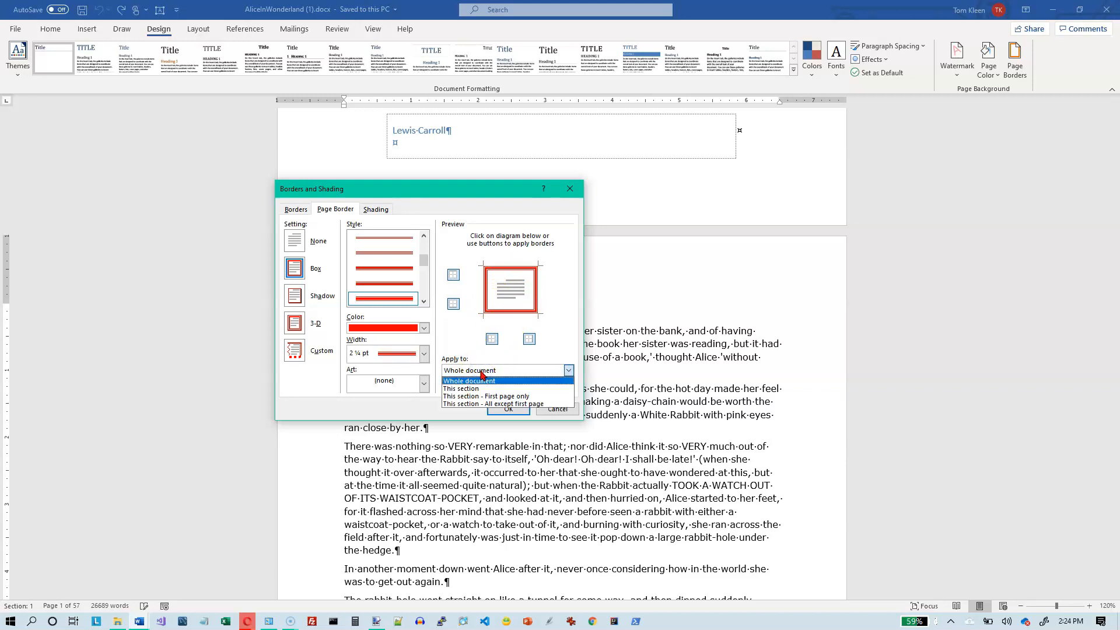
pyautogui.click(495, 382)
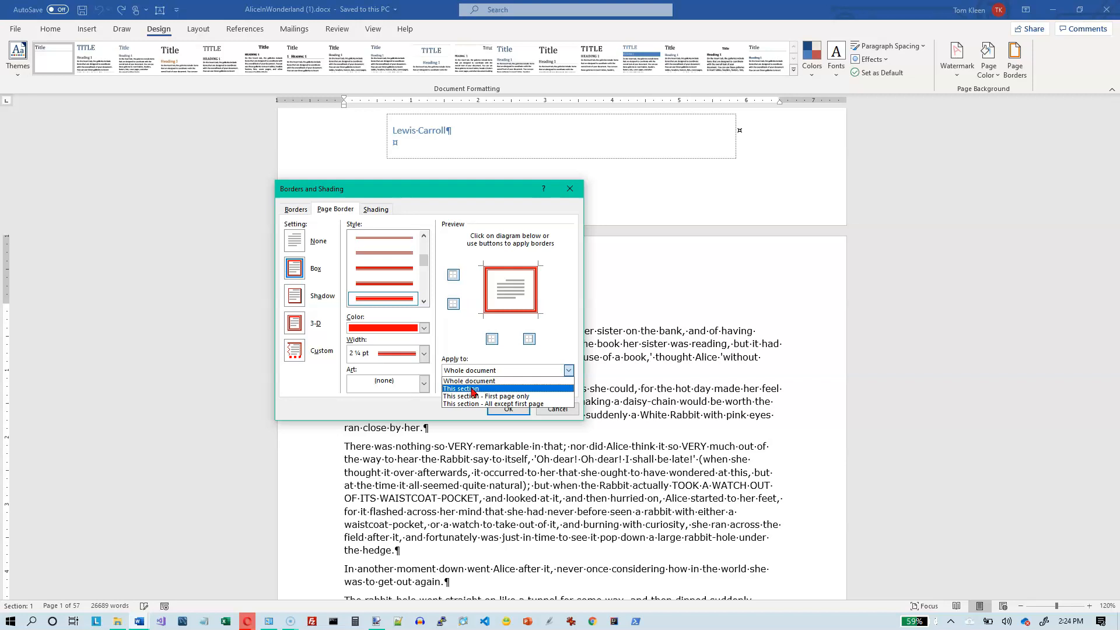
pyautogui.click(470, 398)
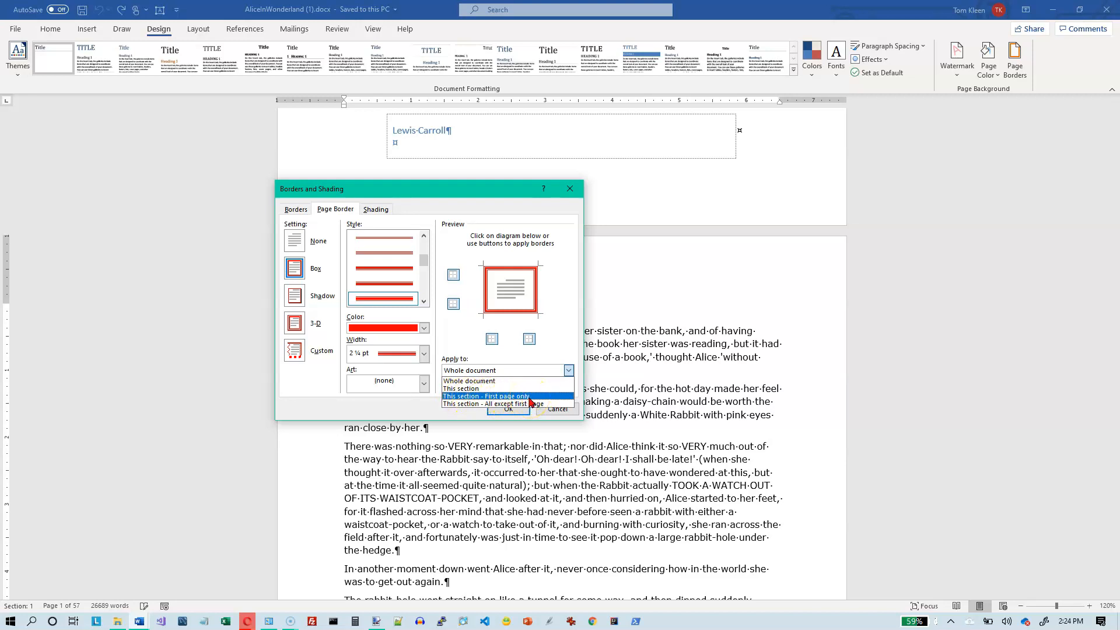
pyautogui.click(488, 405)
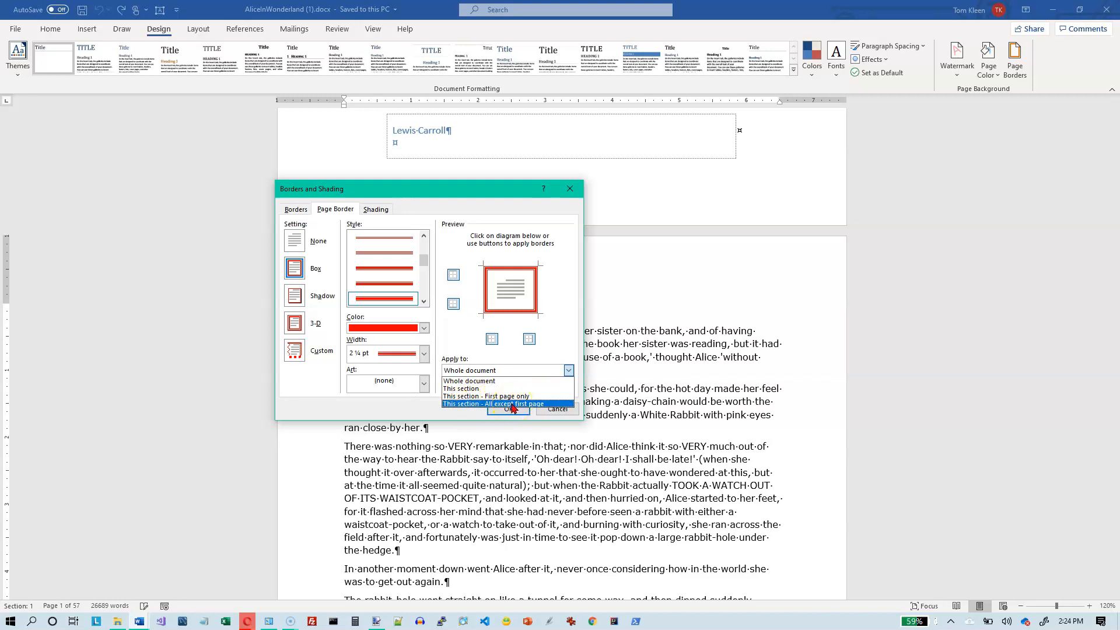
pyautogui.click(511, 405)
pyautogui.click(508, 409)
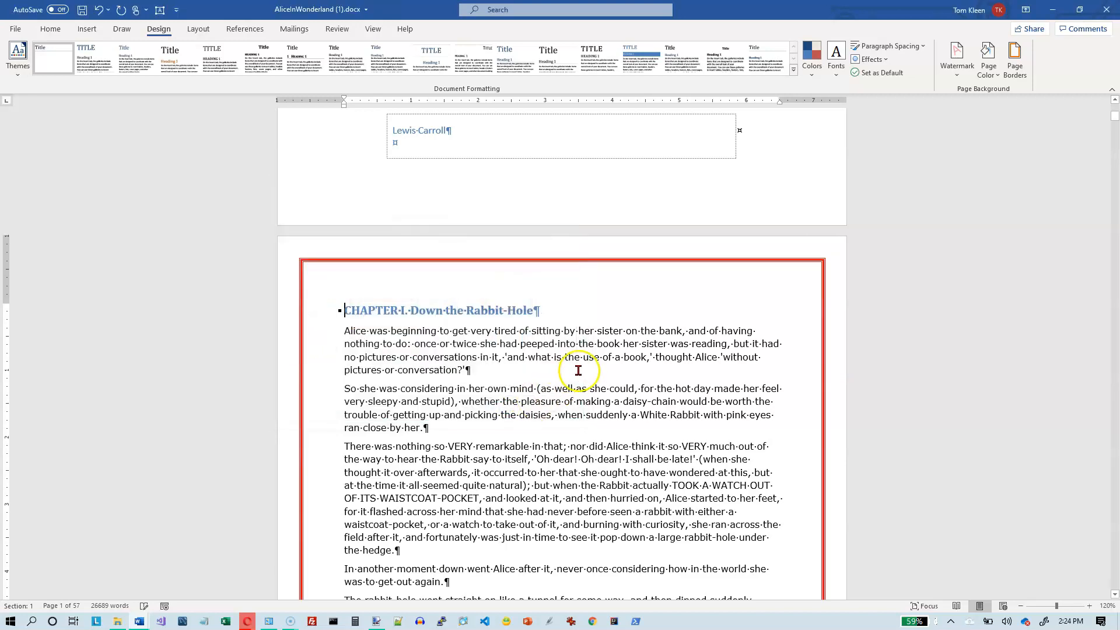
# Step: Examine the title page and the following pages to see where the page border is applied
pyautogui.scroll(10, 551, 464)
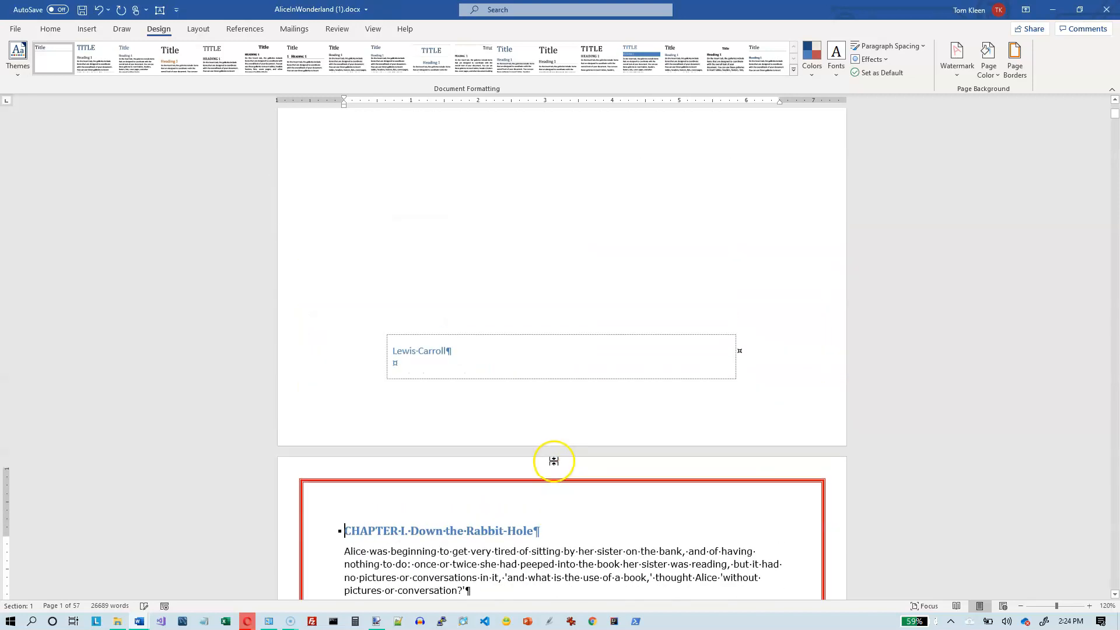
pyautogui.scroll(-15, 557, 462)
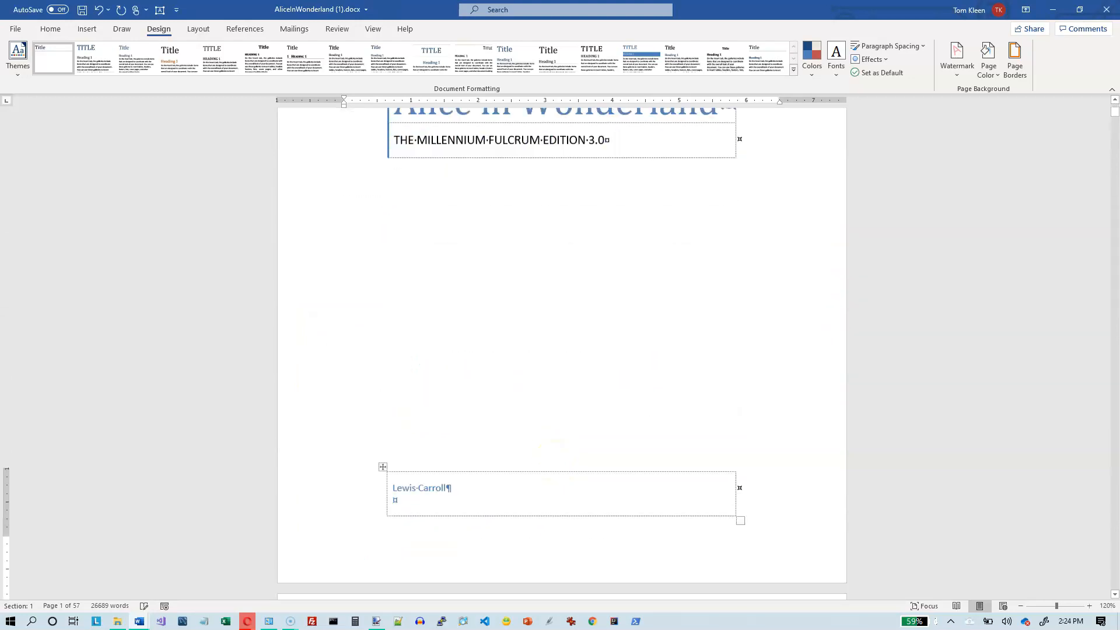
pyautogui.scroll(-12, 557, 455)
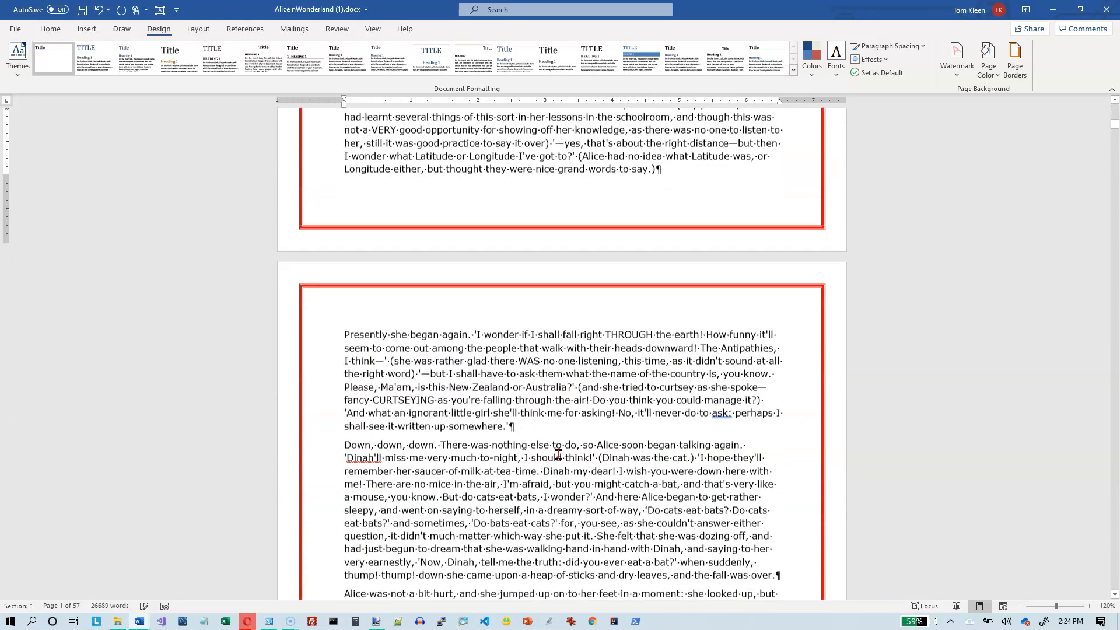
pyautogui.scroll(-4, 647, 456)
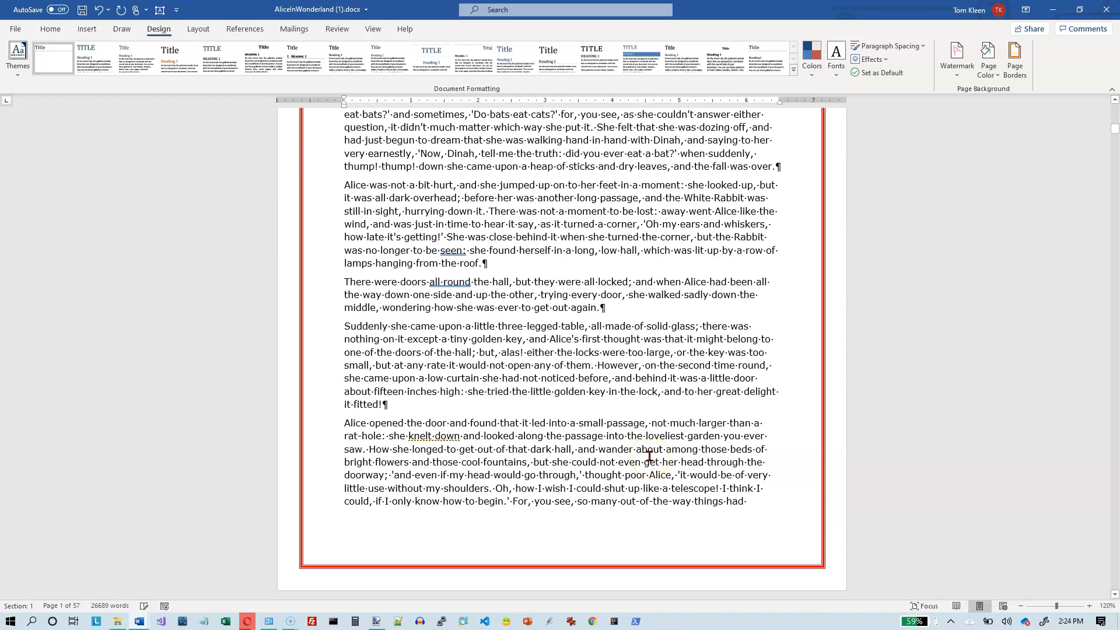
pyautogui.scroll(18, 640, 439)
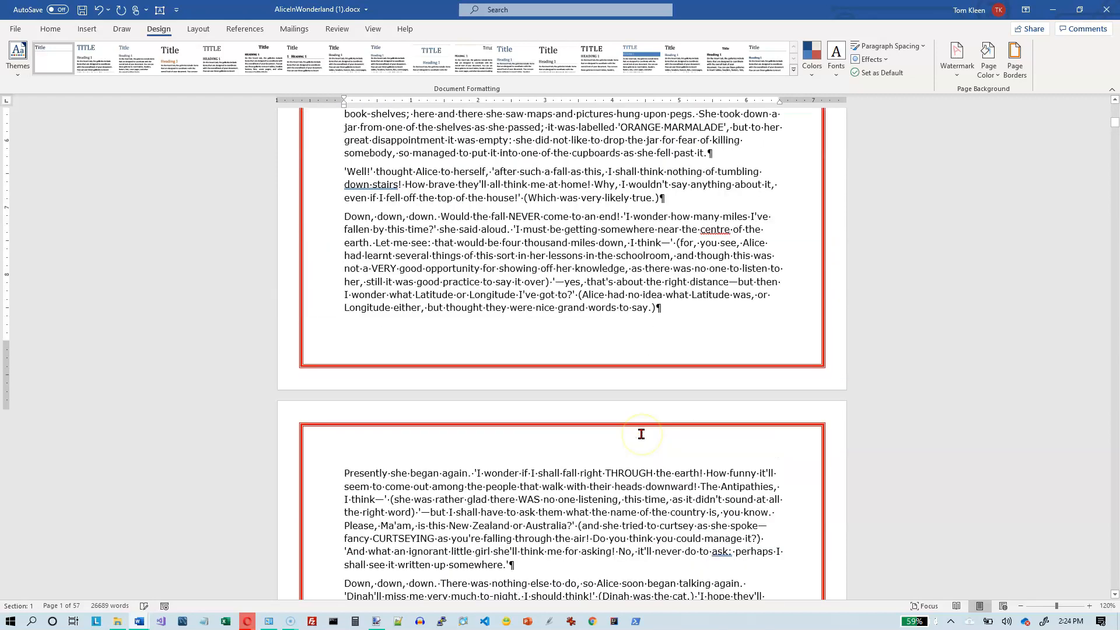
pyautogui.scroll(10, 642, 434)
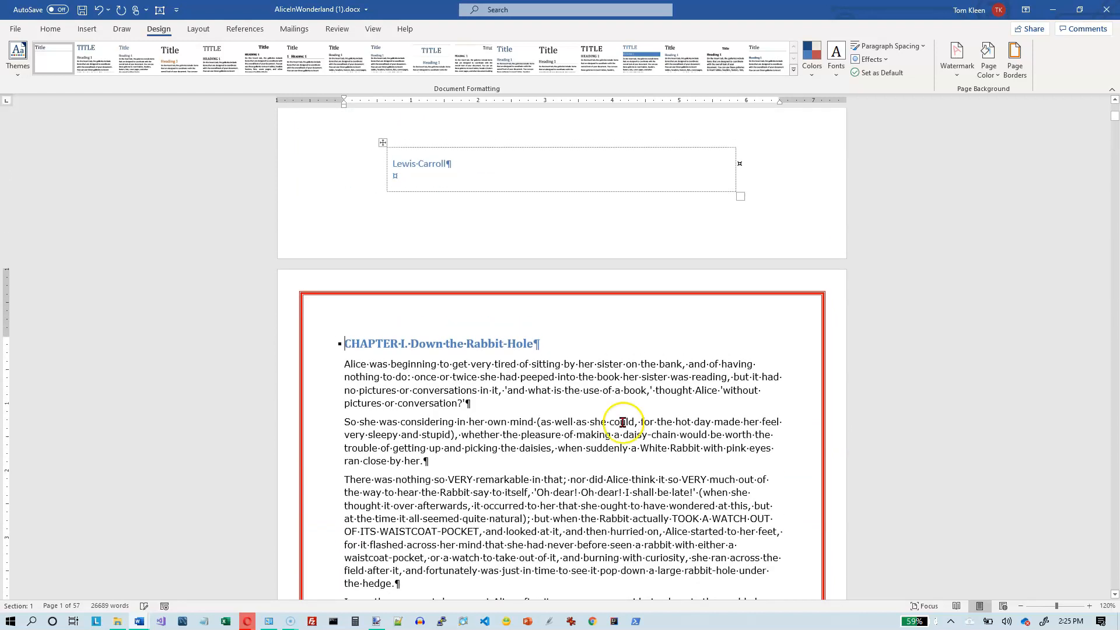
# Step: Reopen the page border settings and choose the carrot art design for the border
pyautogui.click(1017, 63)
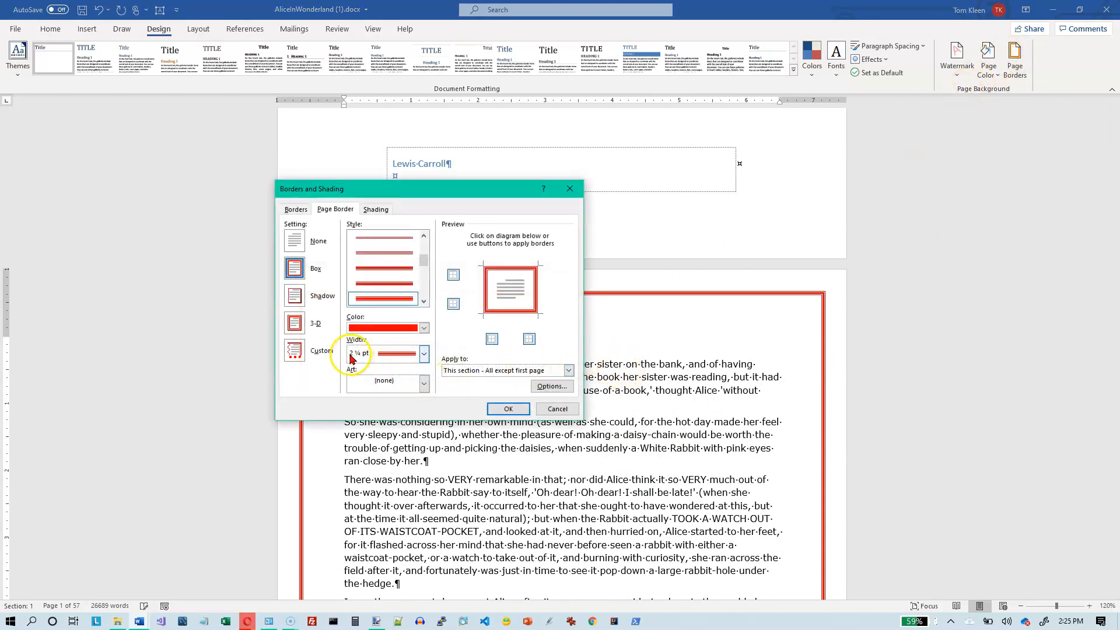
pyautogui.click(424, 383)
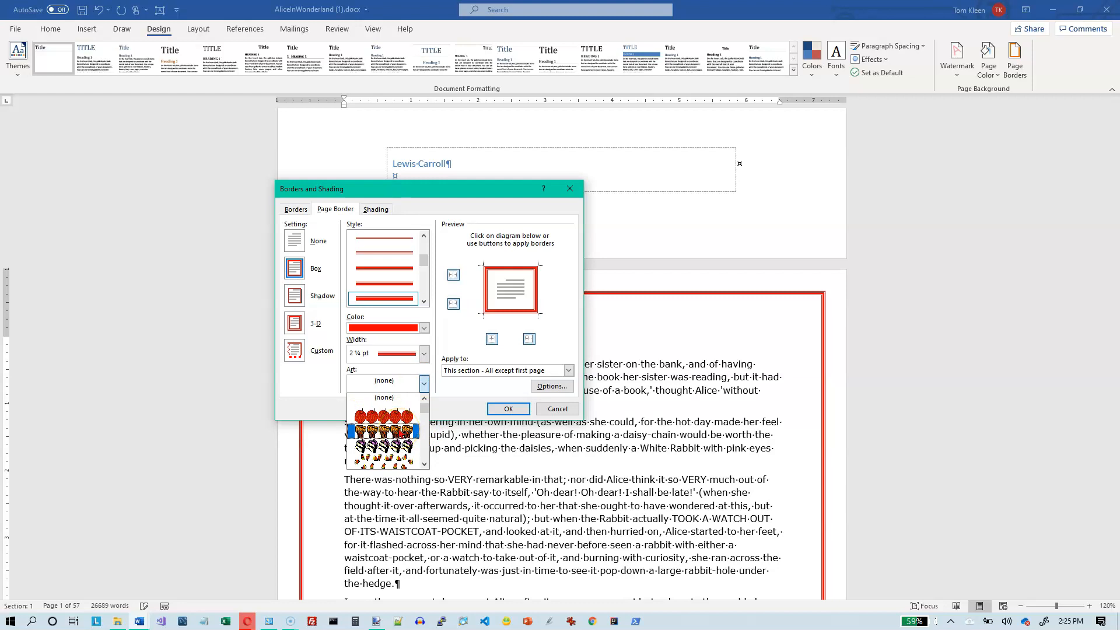
pyautogui.scroll(-5, 385, 432)
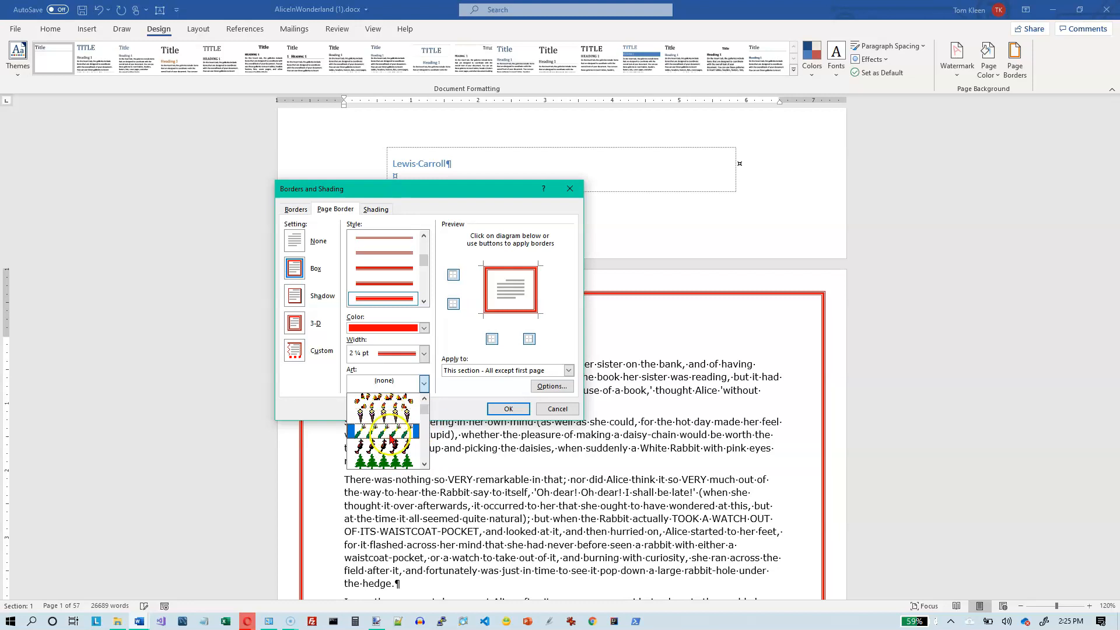
pyautogui.click(386, 430)
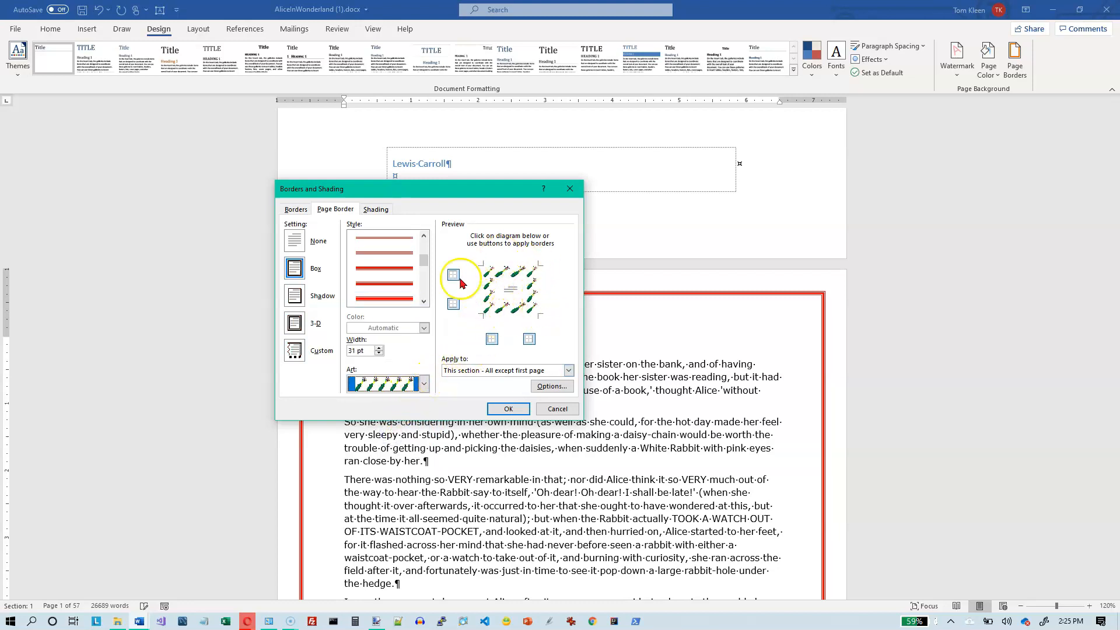
# Step: Switch the page border's art to the green pine trees and apply it to the document
pyautogui.click(424, 384)
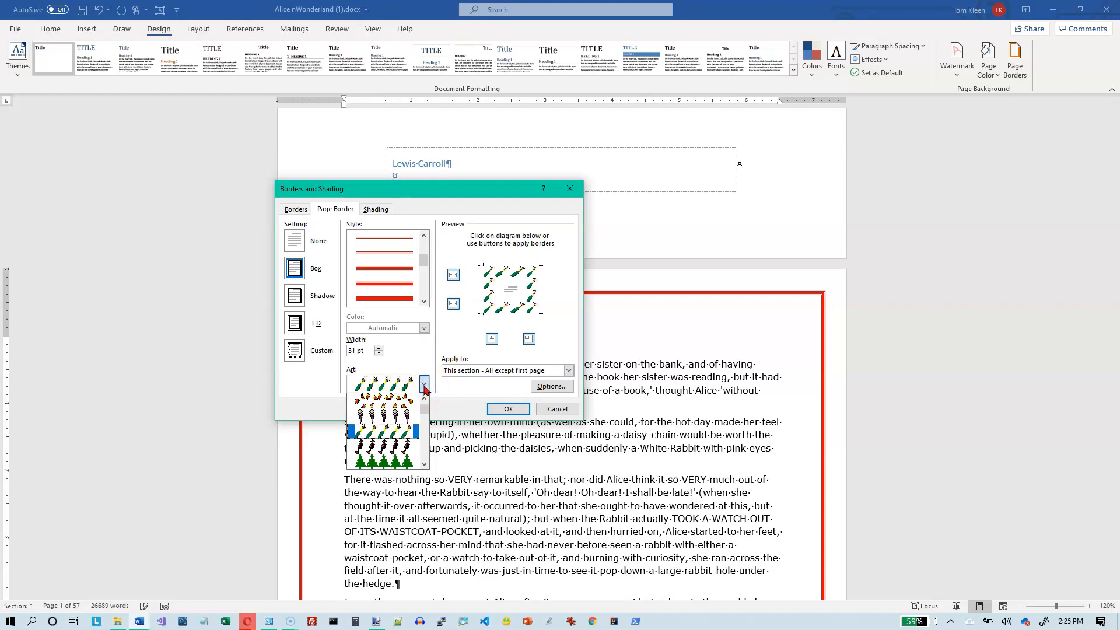
pyautogui.click(410, 461)
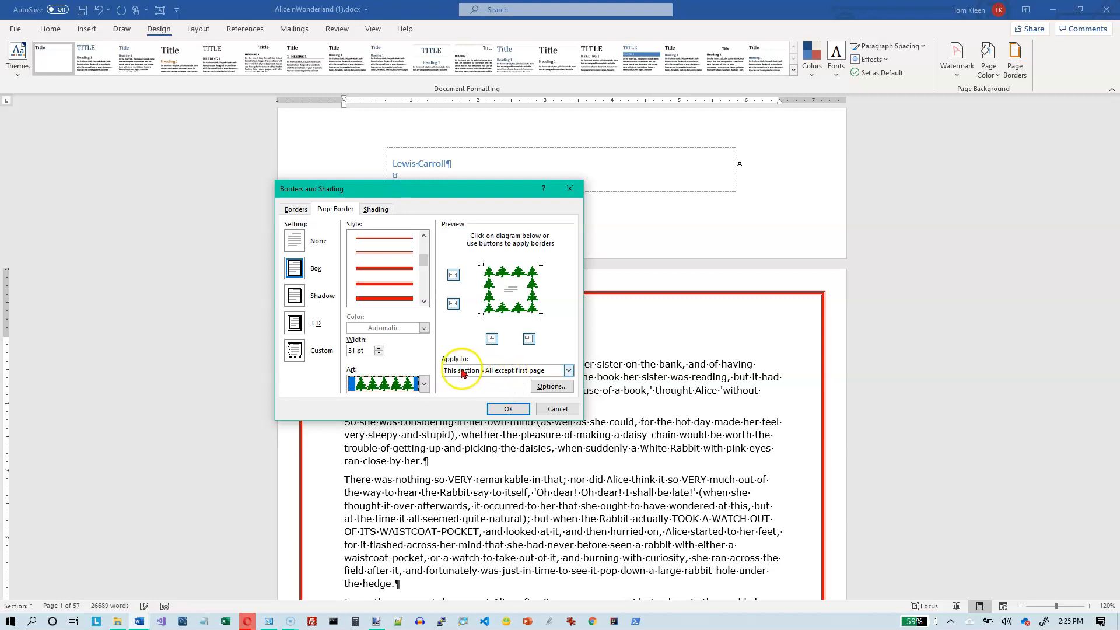
pyautogui.click(508, 409)
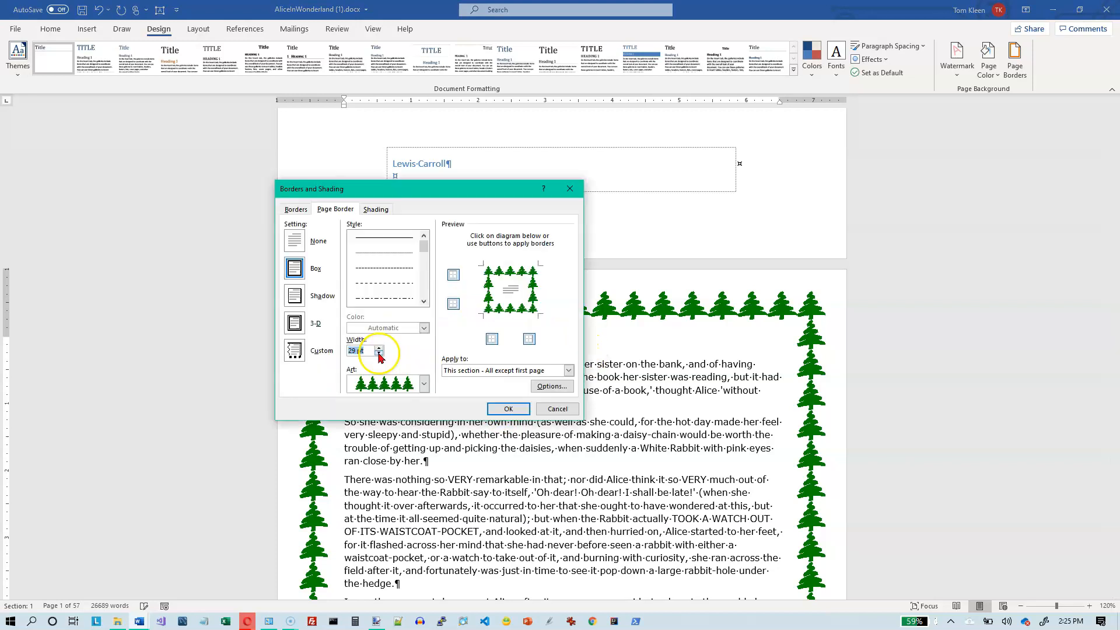
# Step: Reduce the pine tree page border's width to 15 pt and apply the change
pyautogui.click(379, 354)
pyautogui.click(379, 353)
pyautogui.click(379, 353)
pyautogui.click(380, 354)
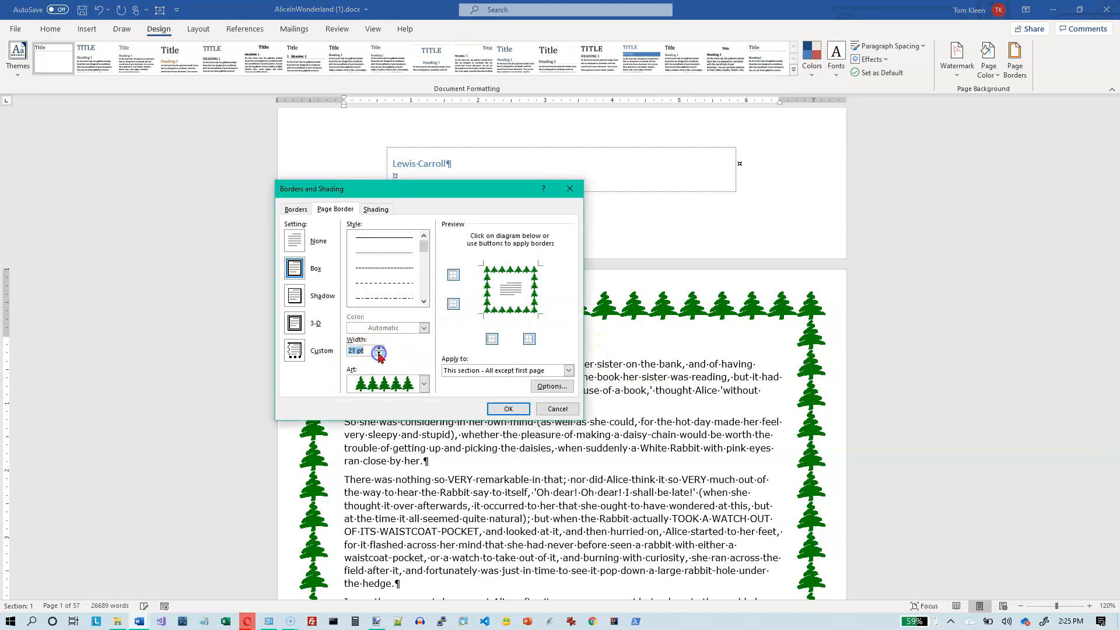
pyautogui.click(379, 353)
pyautogui.click(379, 354)
pyautogui.click(379, 353)
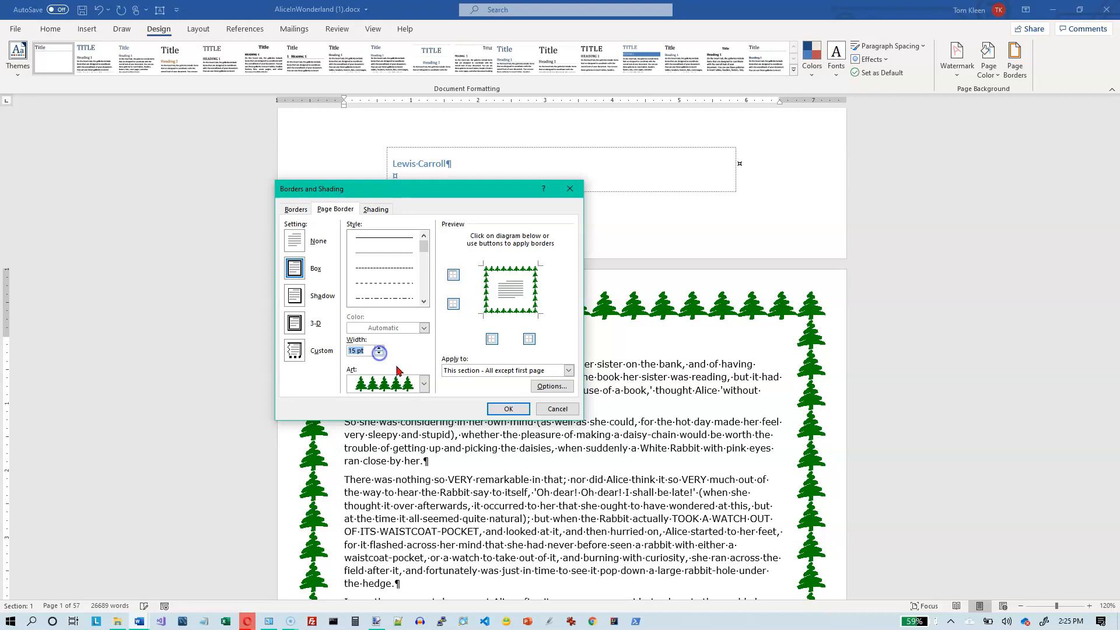
pyautogui.click(500, 408)
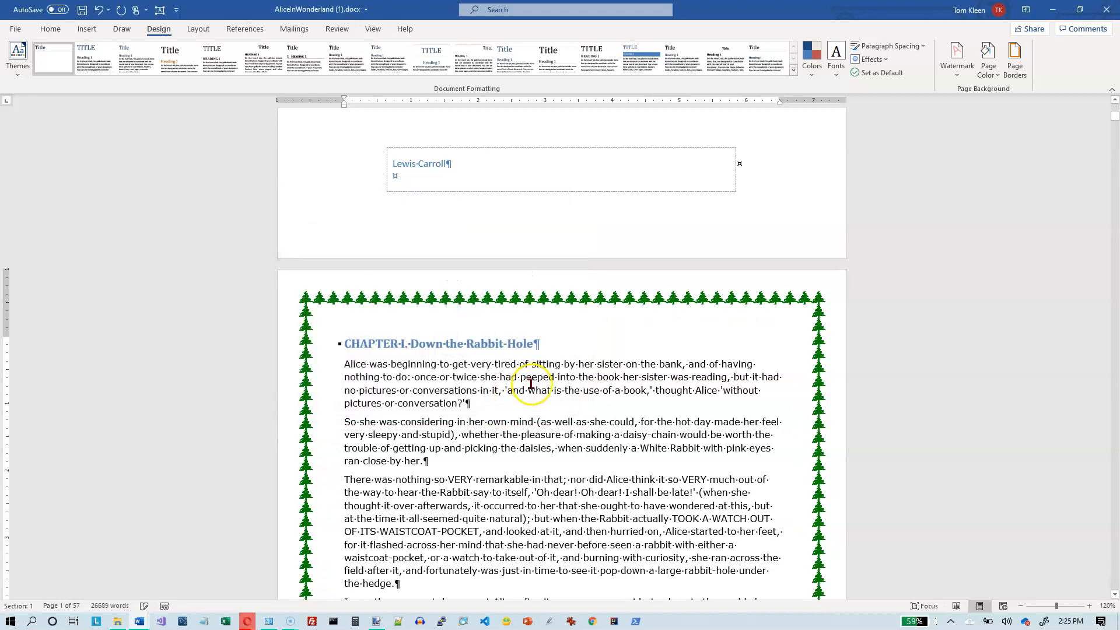
# Step: Examine the art designs available for the page border, from the colored pictures through to the black-and-white patterns
pyautogui.click(1015, 58)
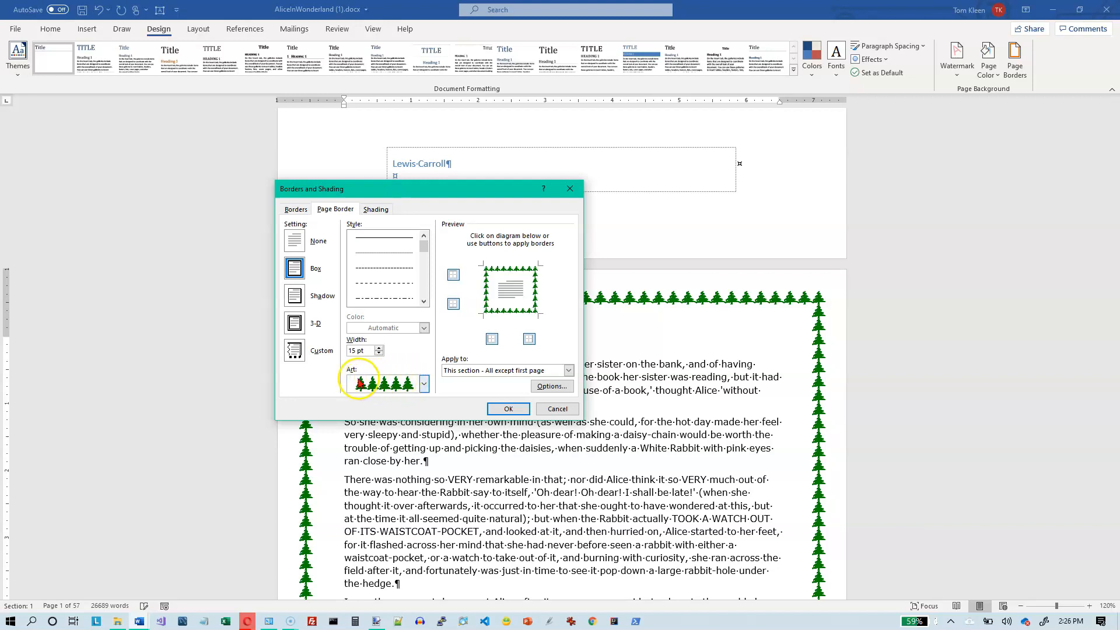
pyautogui.click(424, 384)
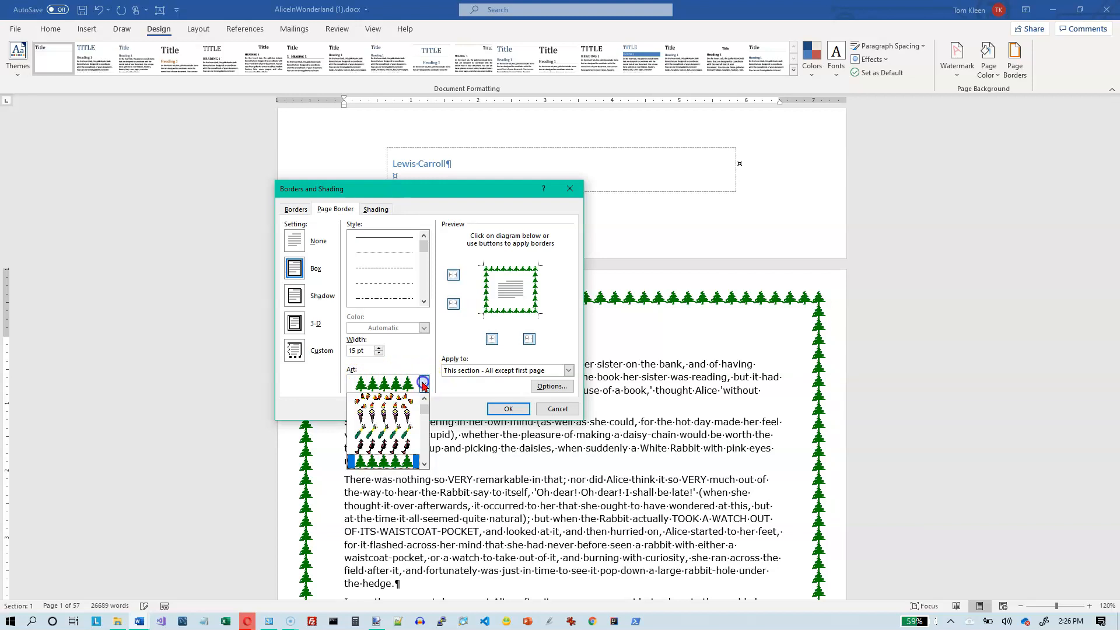
pyautogui.click(424, 448)
pyautogui.click(424, 448)
pyautogui.click(424, 448)
pyautogui.click(424, 448)
pyautogui.click(424, 448)
pyautogui.click(424, 448)
pyautogui.click(424, 448)
pyautogui.click(424, 448)
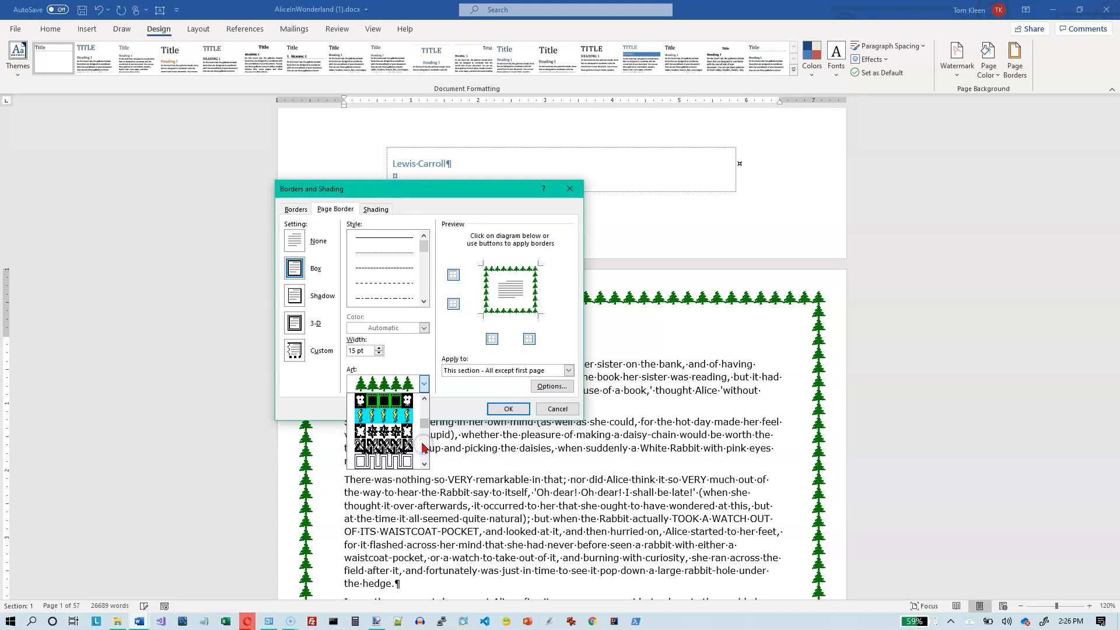
pyautogui.click(425, 448)
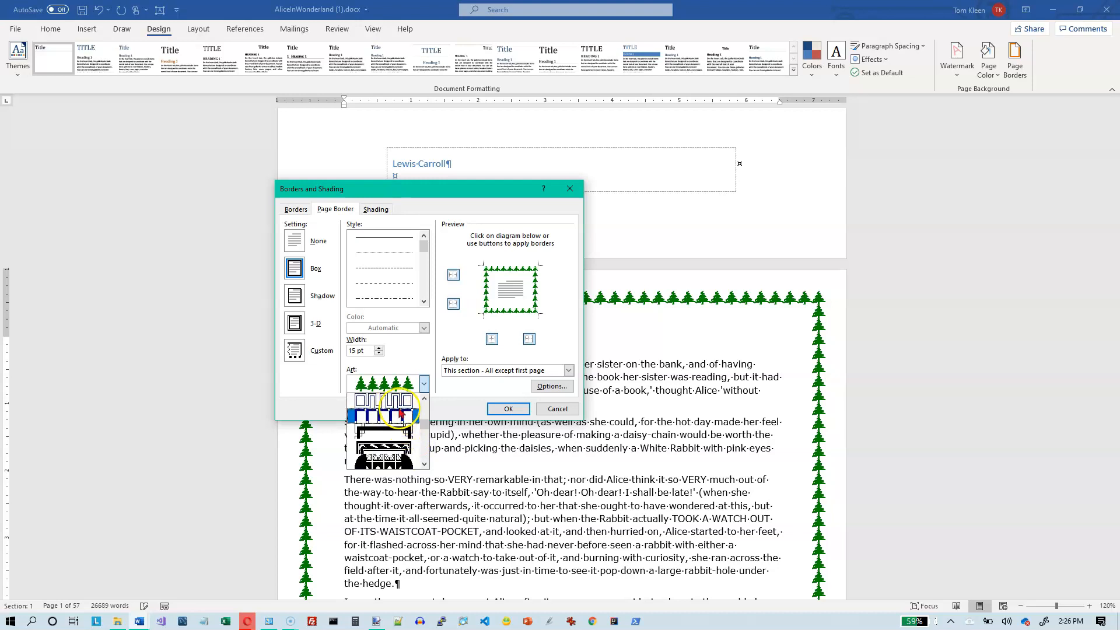
pyautogui.click(412, 448)
pyautogui.click(424, 453)
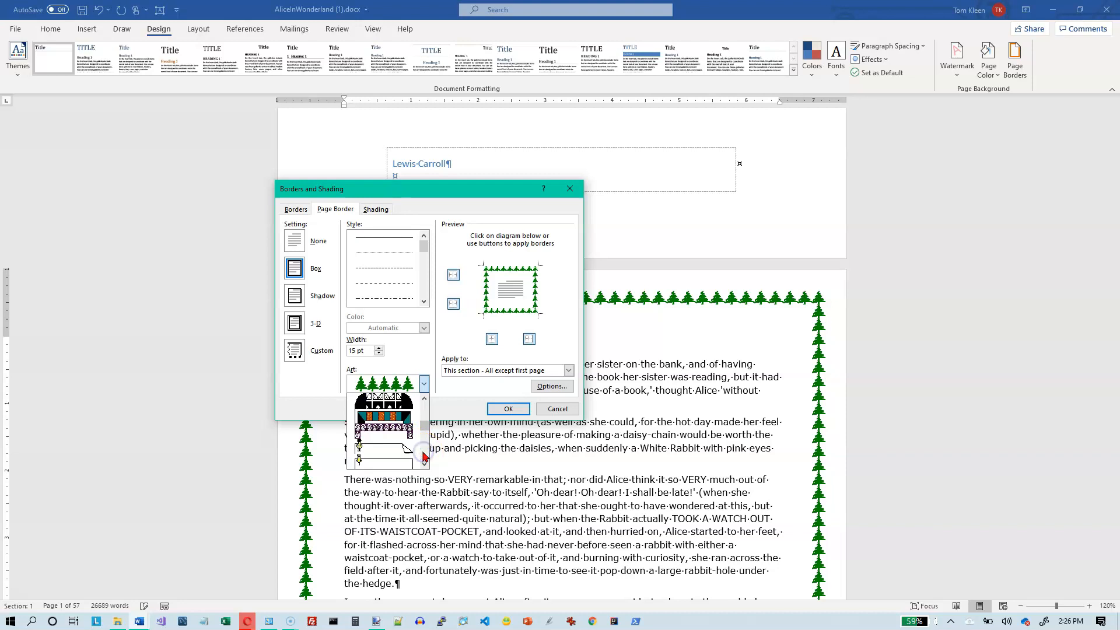
pyautogui.click(424, 457)
pyautogui.click(424, 457)
pyautogui.click(425, 457)
pyautogui.click(424, 456)
pyautogui.click(425, 455)
pyautogui.click(424, 456)
pyautogui.click(424, 456)
pyautogui.click(424, 456)
pyautogui.click(424, 456)
pyautogui.click(422, 453)
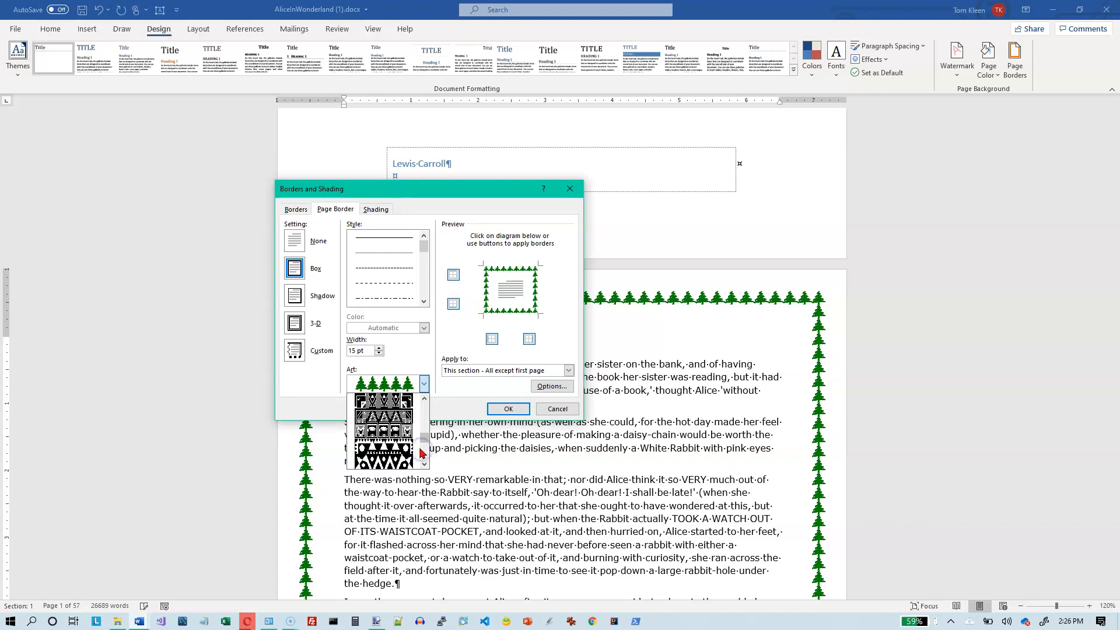
pyautogui.click(422, 460)
pyautogui.click(424, 460)
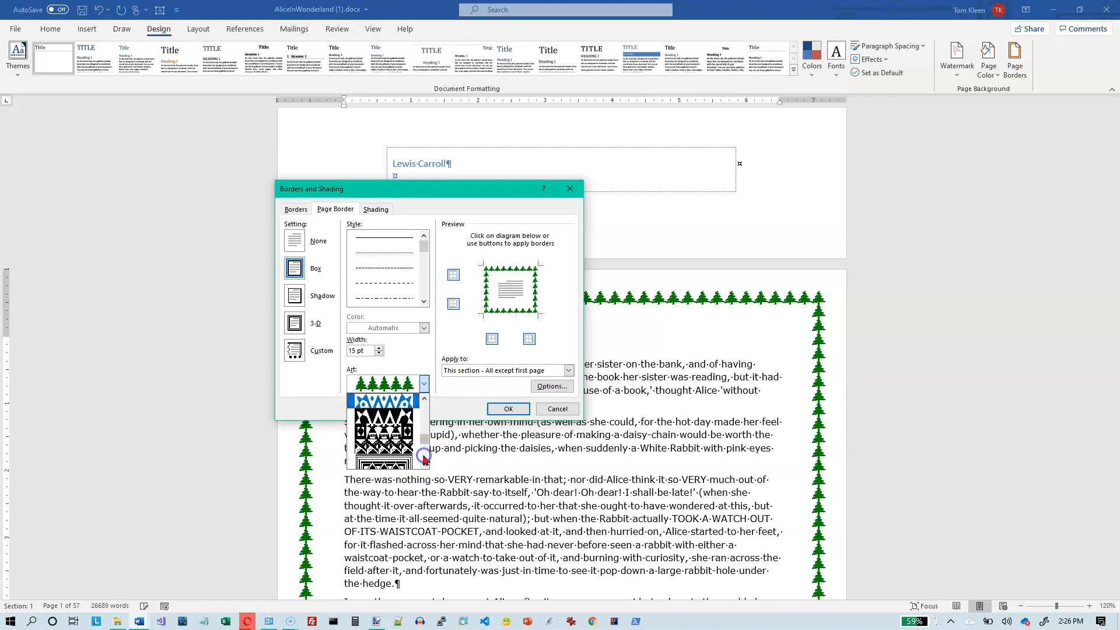
# Step: Choose the black-and-white frame art with the zigzag inner edge and try standard red and finally standard blue as its color
pyautogui.click(405, 464)
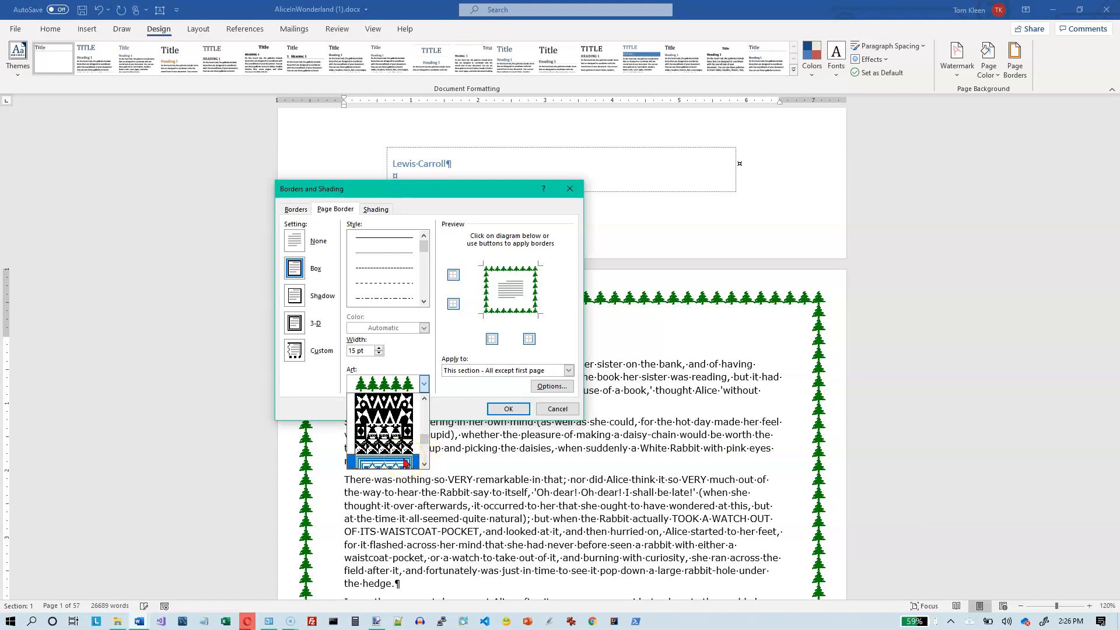
pyautogui.click(405, 464)
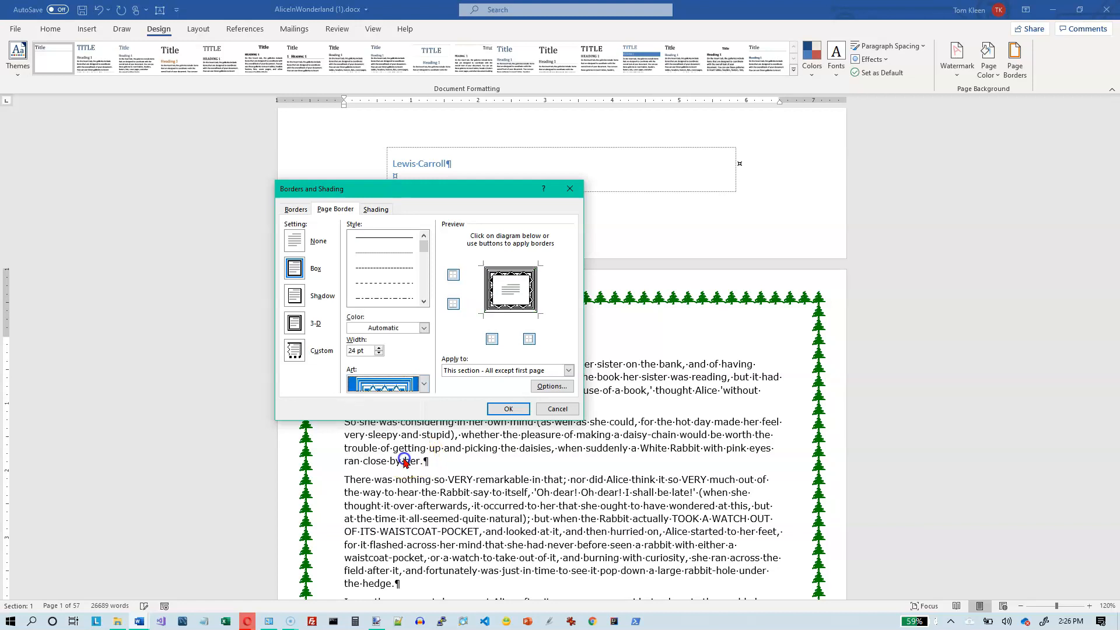
pyautogui.click(423, 328)
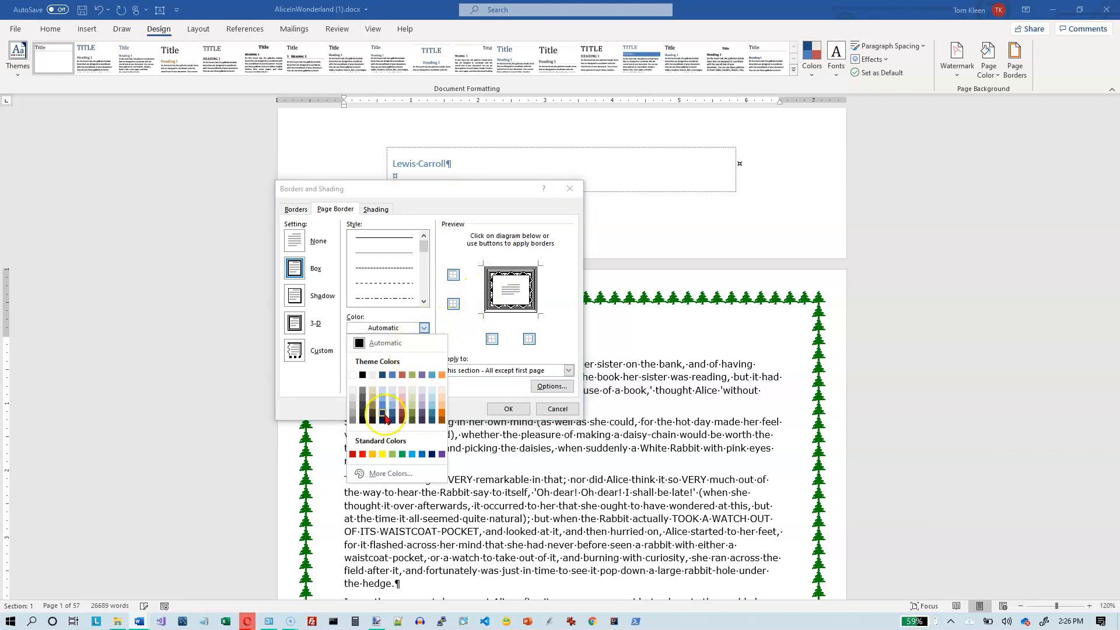
pyautogui.click(363, 454)
pyautogui.click(423, 328)
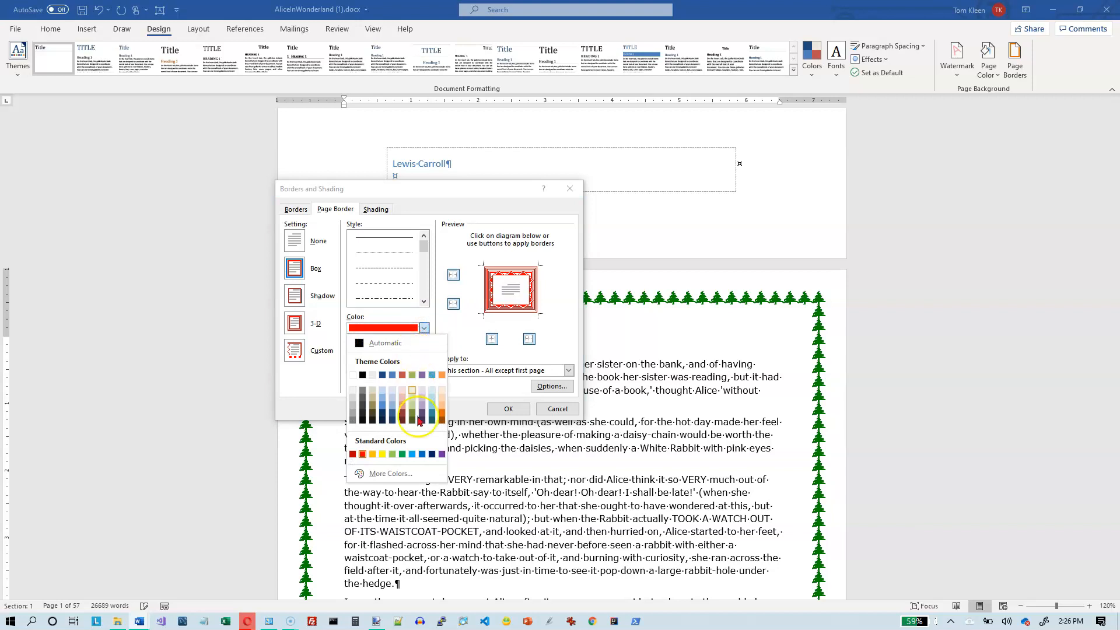
pyautogui.click(420, 456)
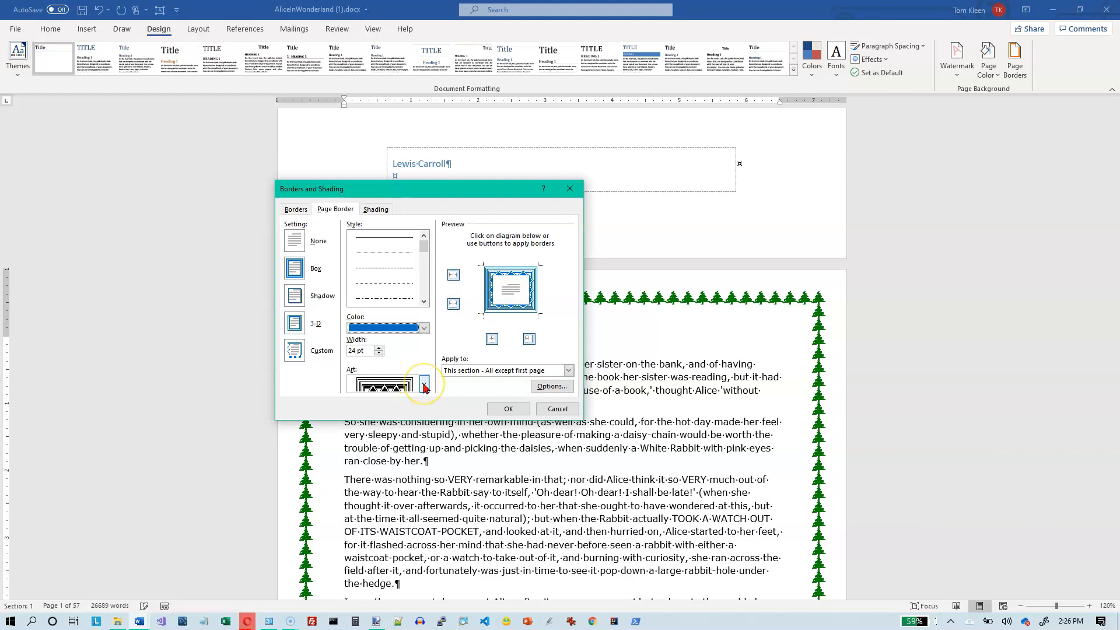
# Step: Set the page border's art to the gray diamonds and apply the border to the document
pyautogui.click(424, 388)
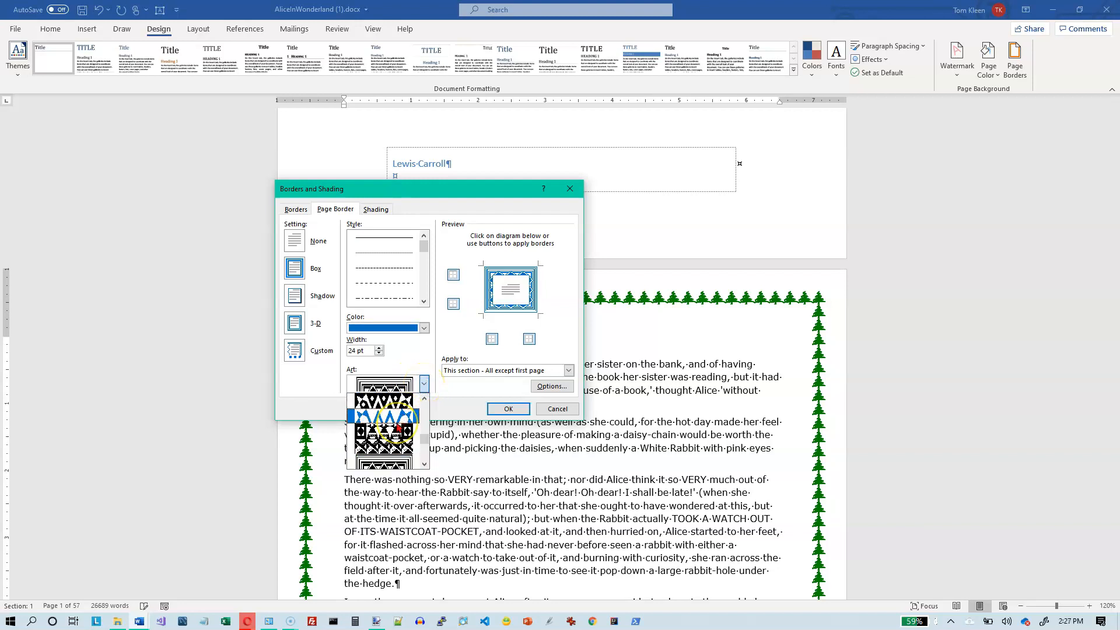
pyautogui.scroll(4, 399, 428)
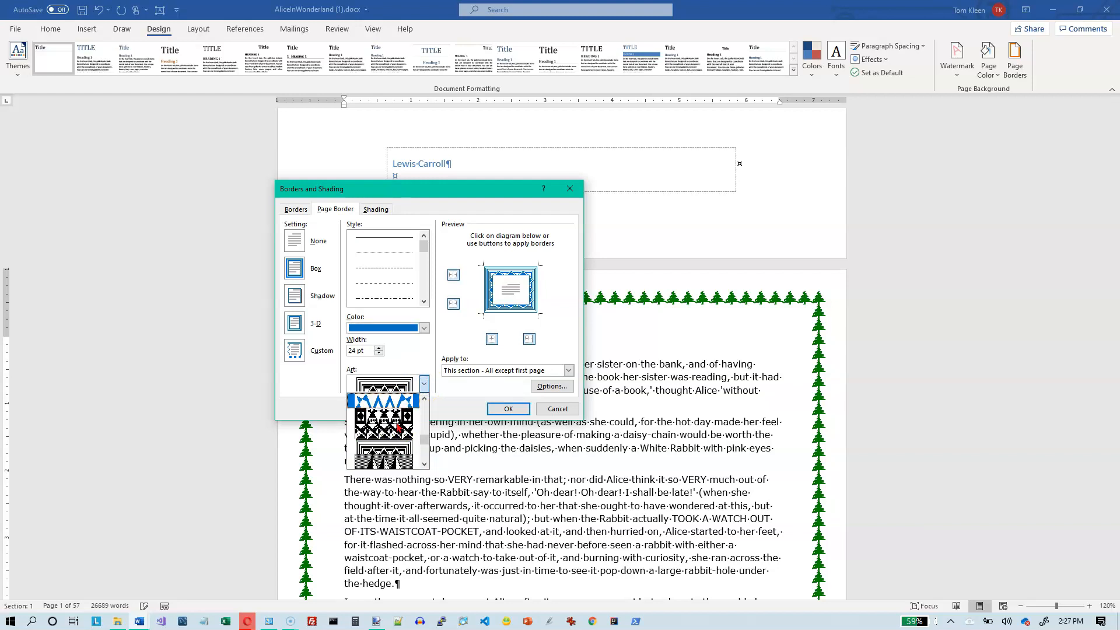
pyautogui.click(395, 417)
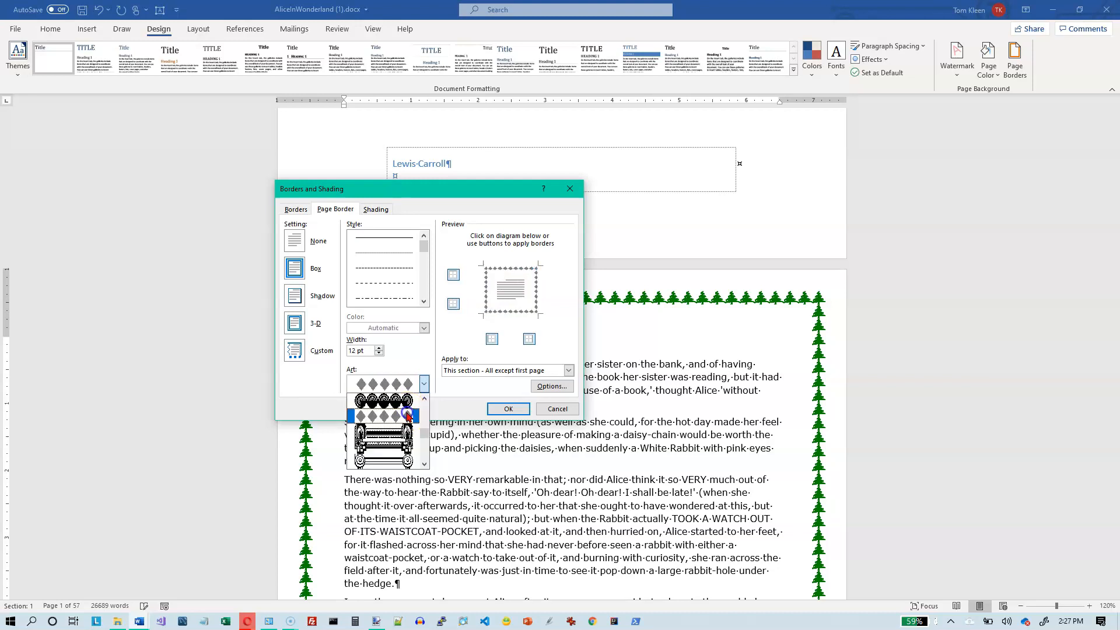
pyautogui.click(408, 416)
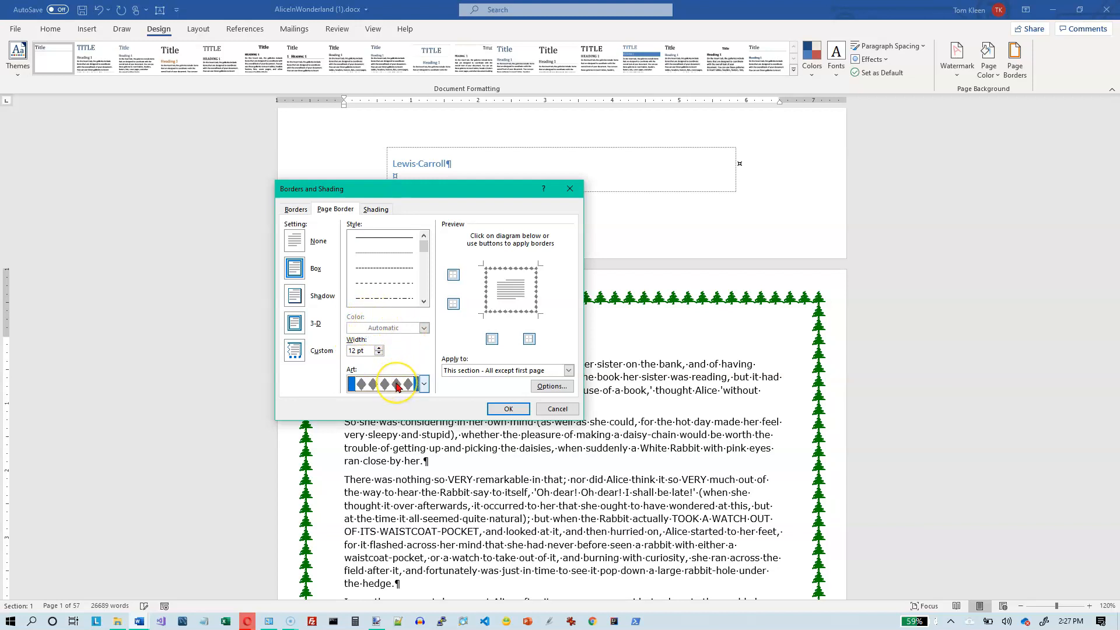
pyautogui.click(503, 271)
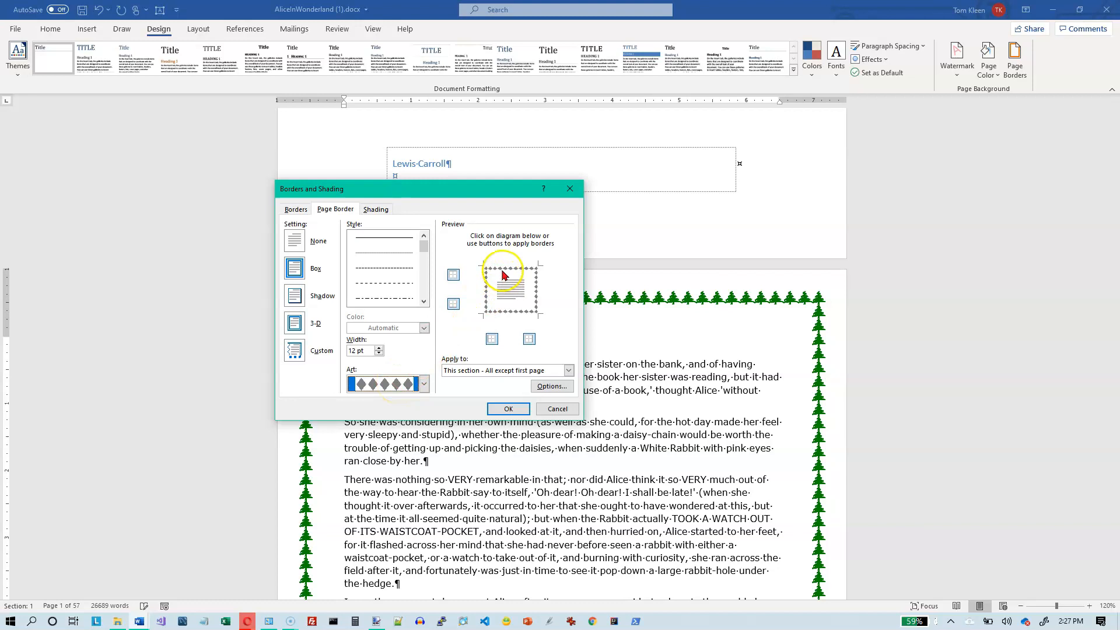
pyautogui.click(509, 408)
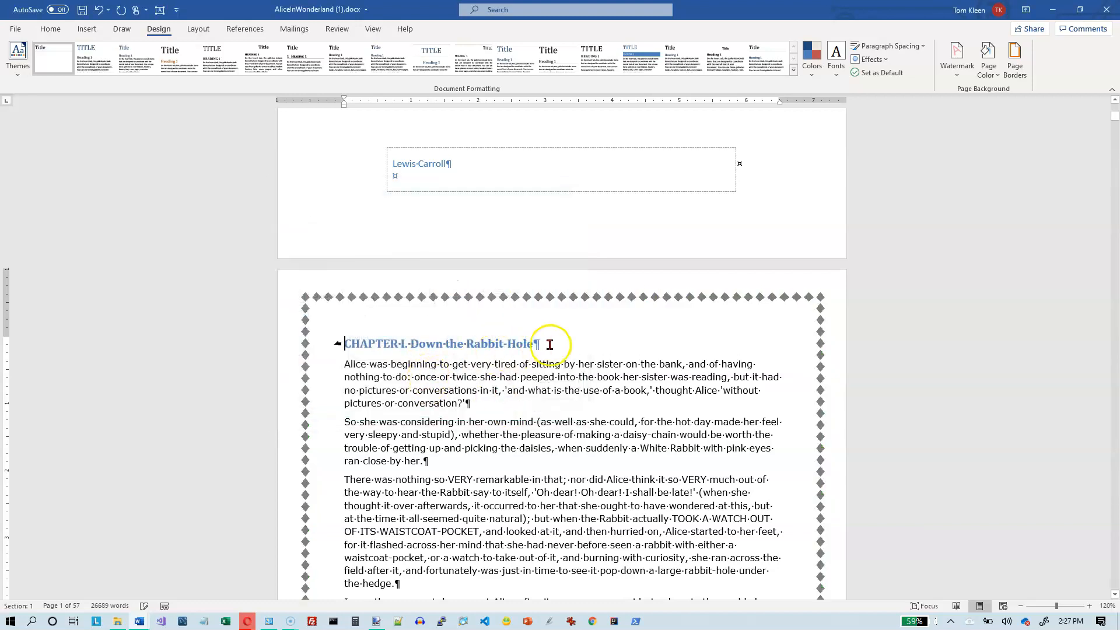